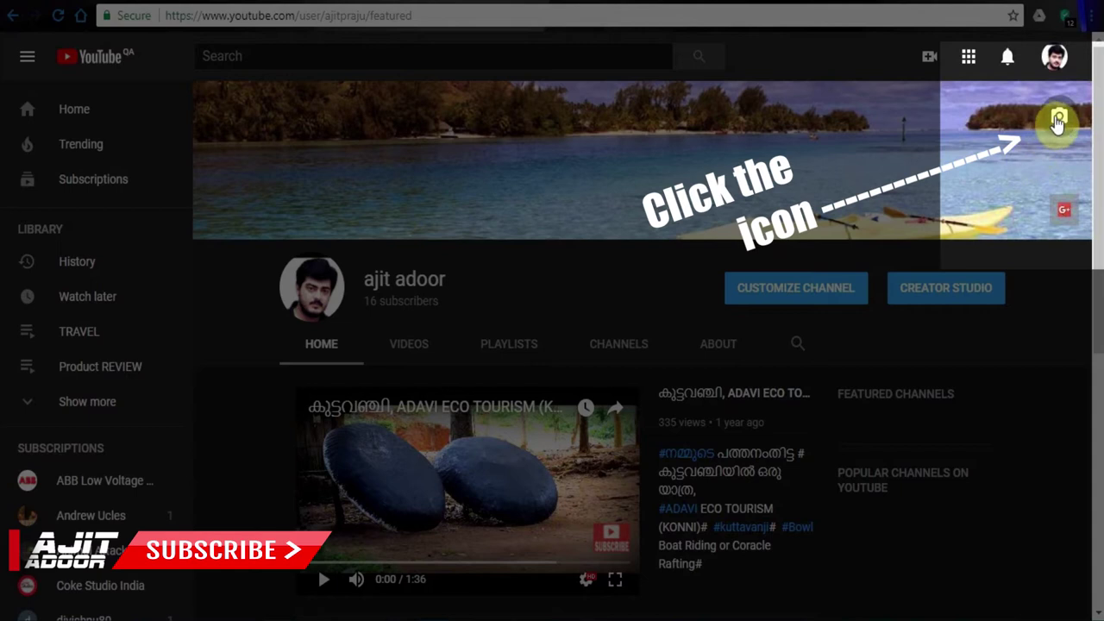
Step: Open YouTube Help's 'Create or edit channel art' article from the channel art edit icon
left_click(1059, 121)
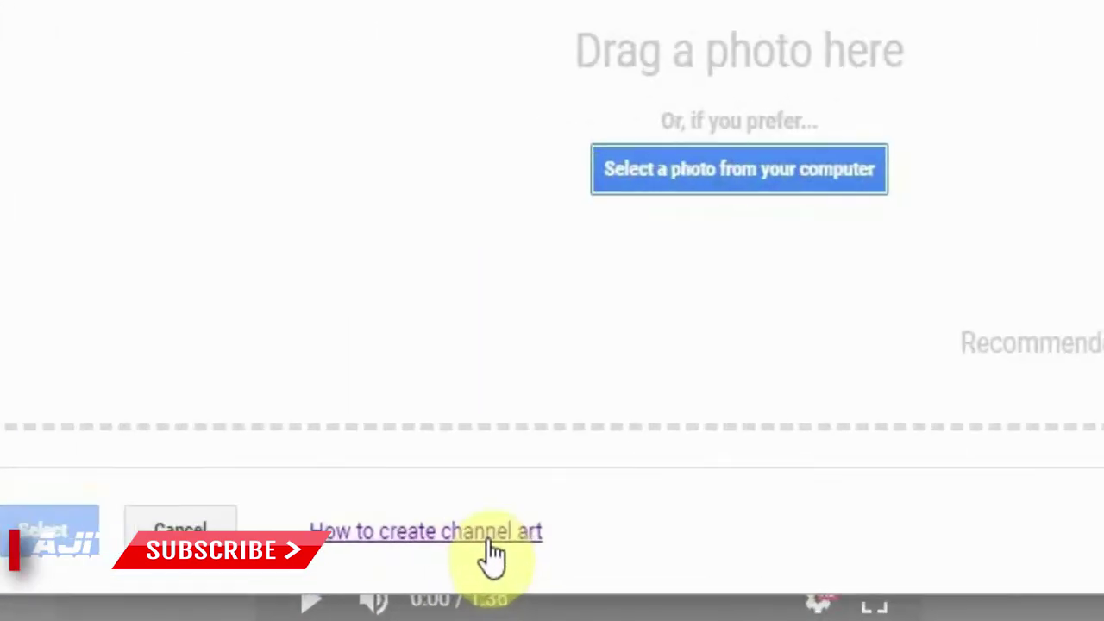
left_click(489, 541)
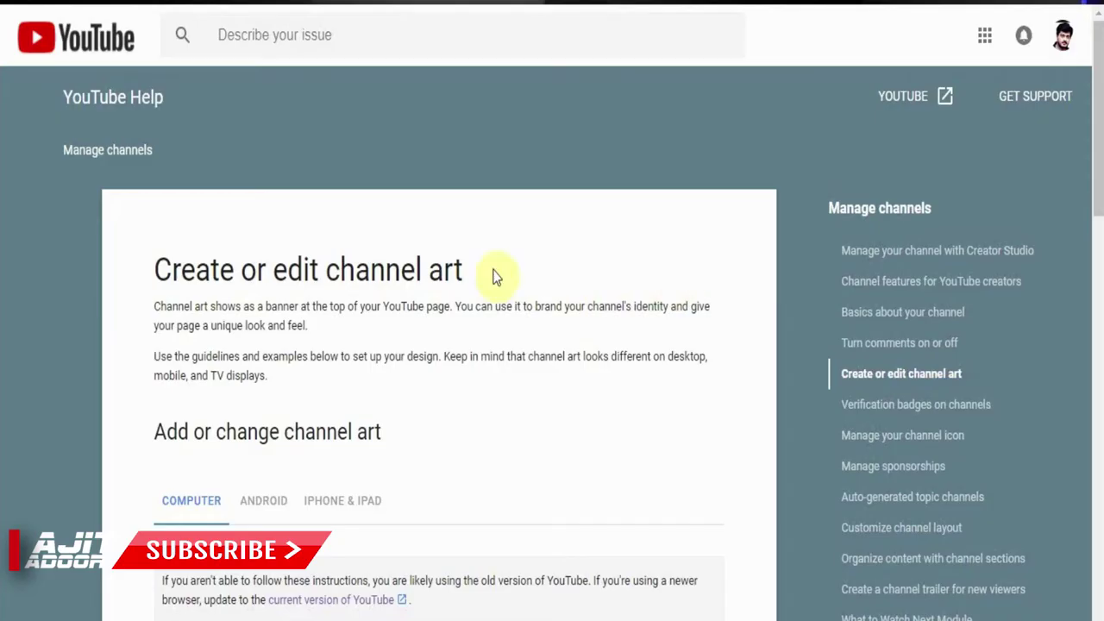
left_click_drag(155, 264, 393, 268)
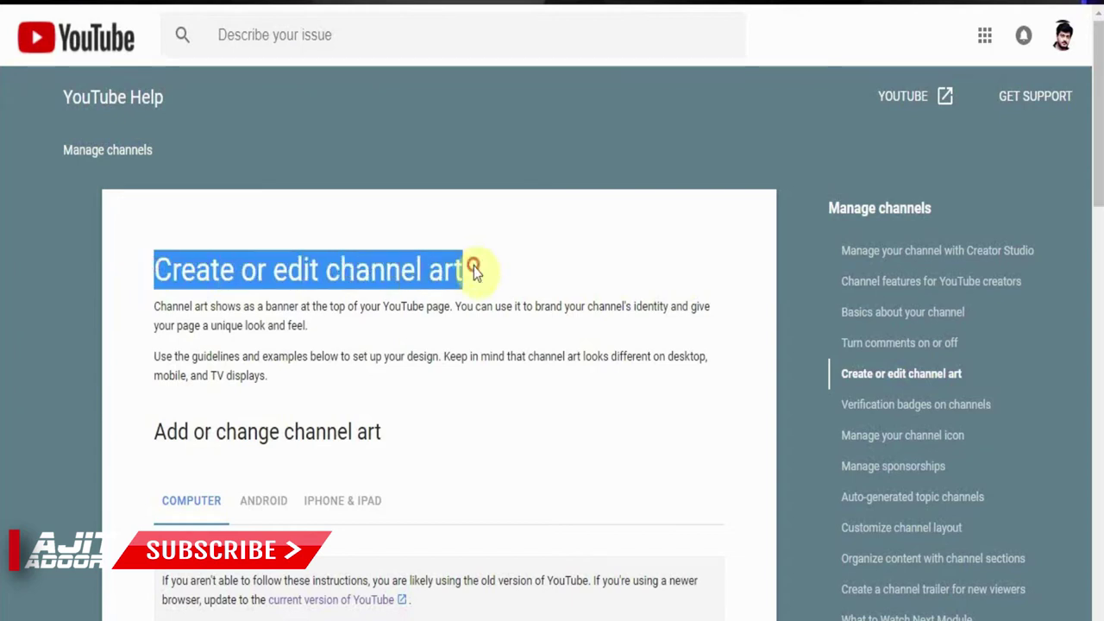
Step: Expand 'Image size & file guidelines' and scroll to the Channel Art Templates link
scroll(618, 270, "down", 2)
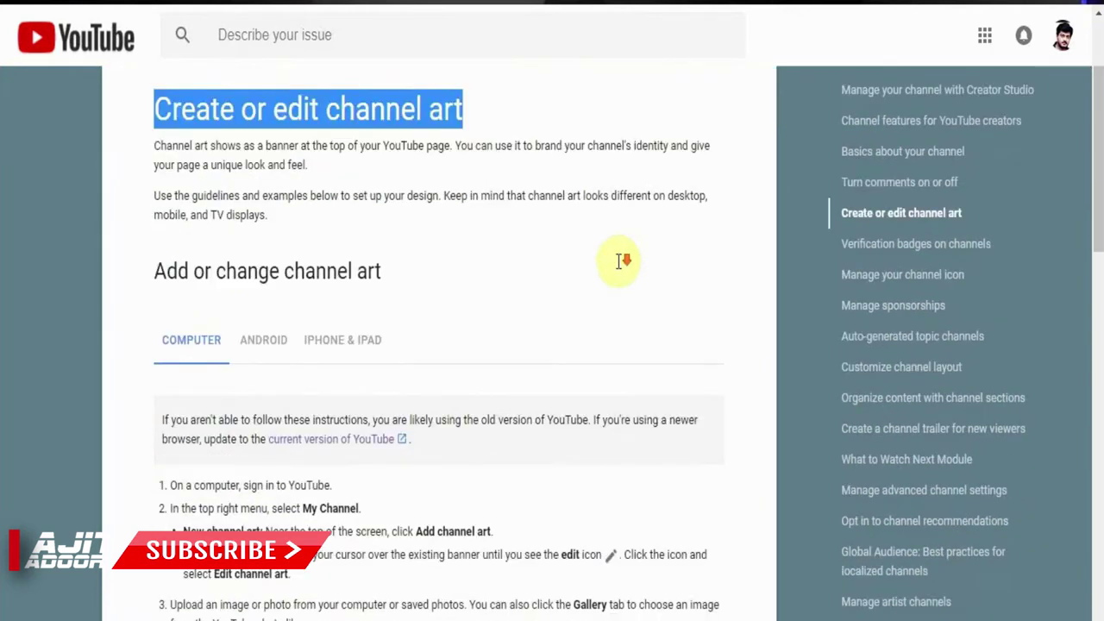
scroll(618, 270, "down", 1)
scroll(618, 269, "down", 6)
left_click(326, 352)
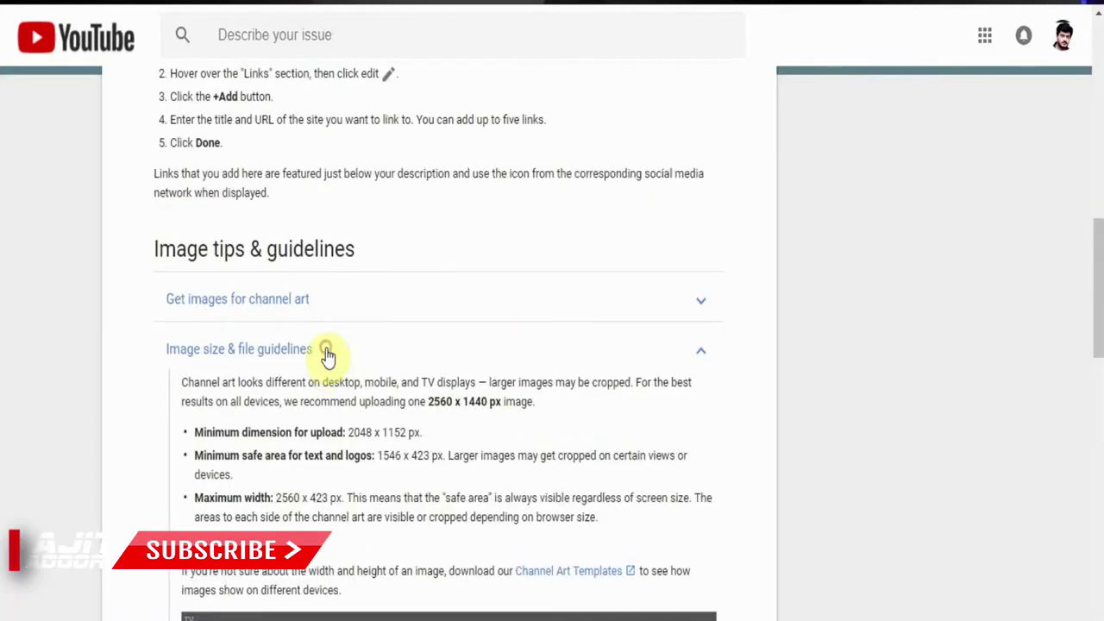
scroll(328, 357, "down", 1)
scroll(241, 291, "down", 2)
scroll(656, 330, "down", 2)
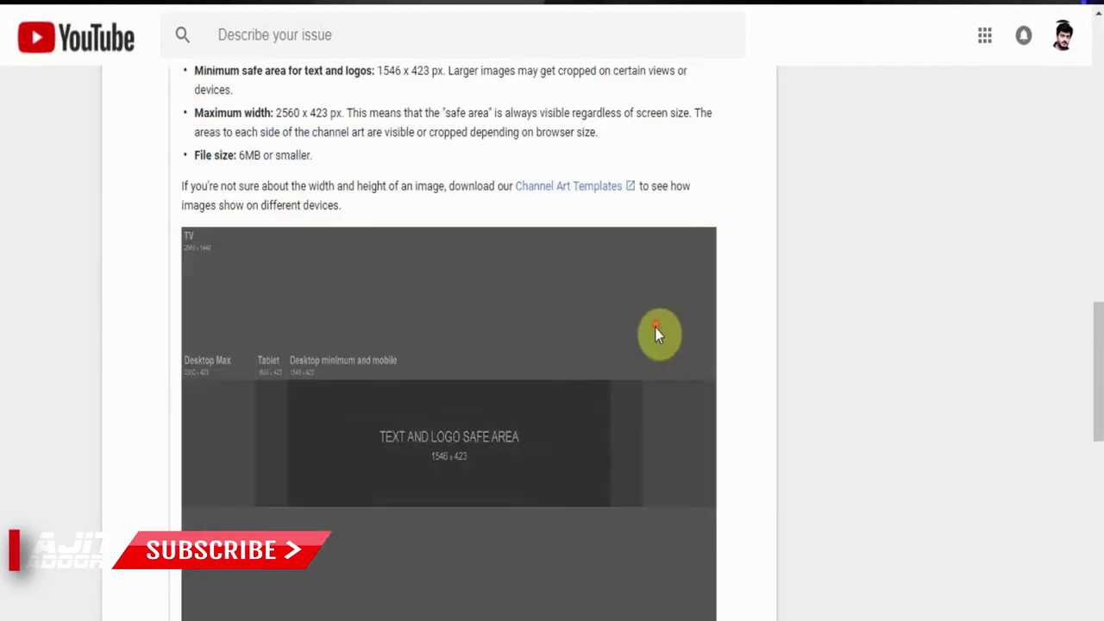
scroll(692, 362, "down", 1)
scroll(702, 337, "up", 2)
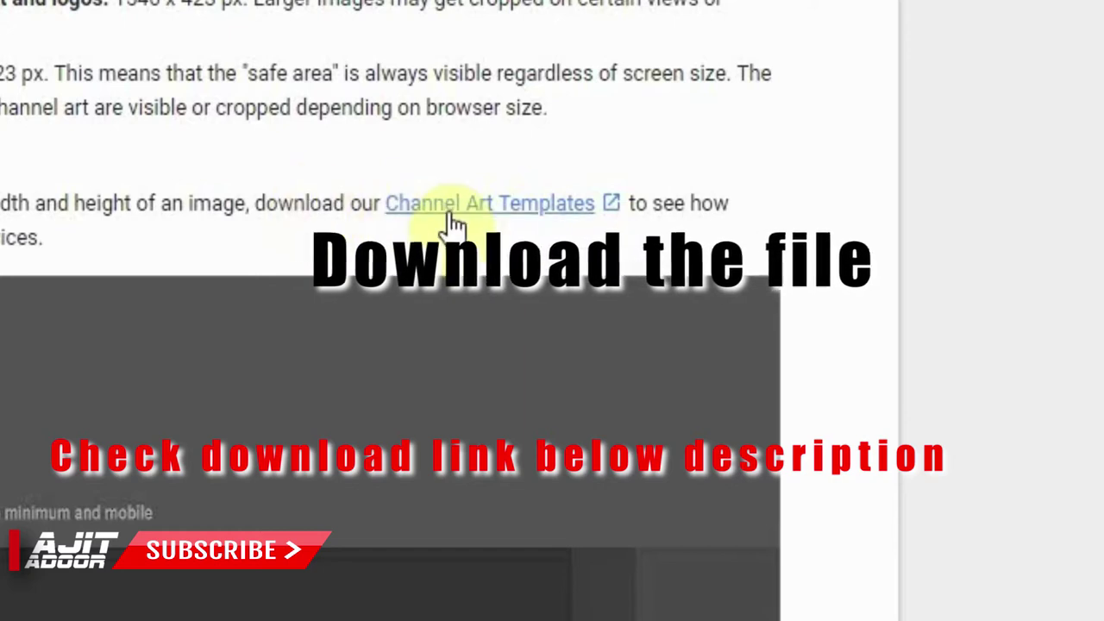
Step: Download the Channel Art Templates zip and extract it to a Channel Art Templates folder
left_click(451, 223)
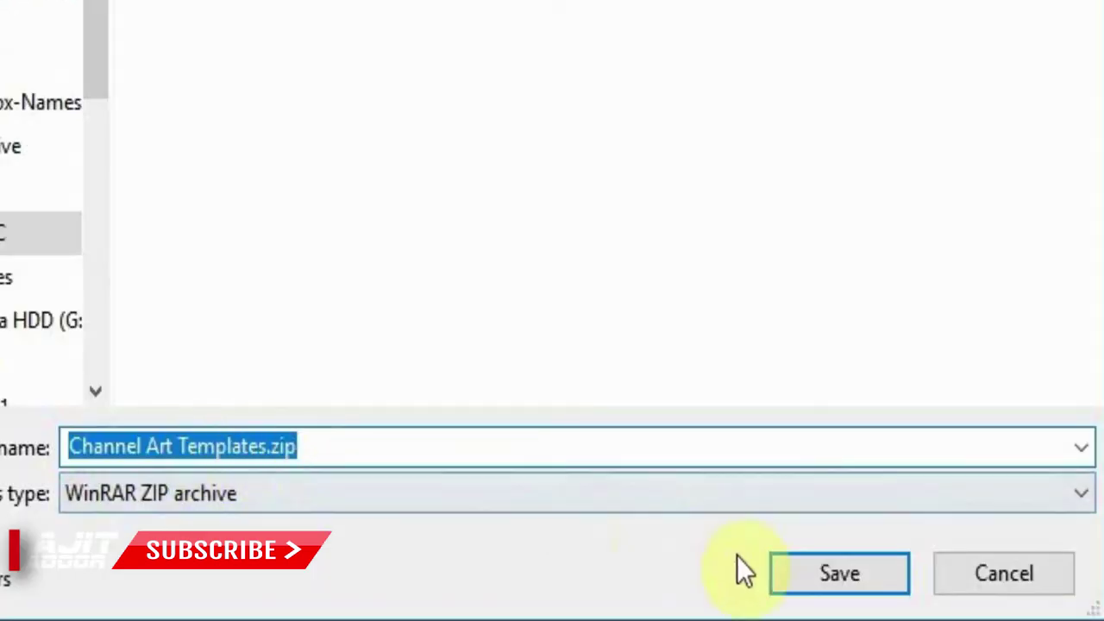
left_click(788, 574)
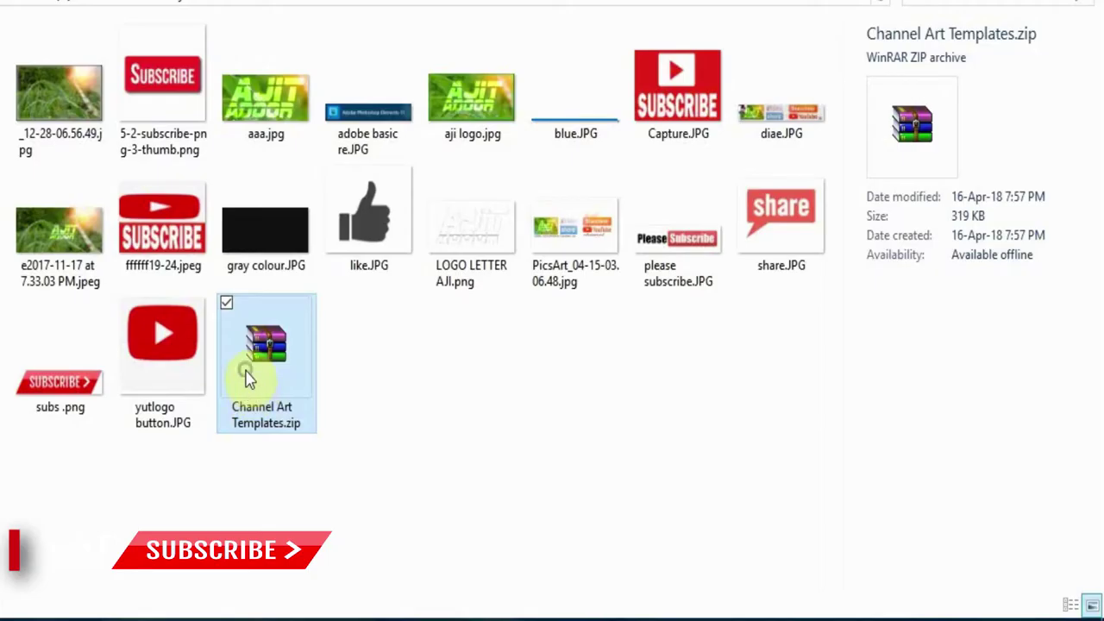
right_click(248, 377)
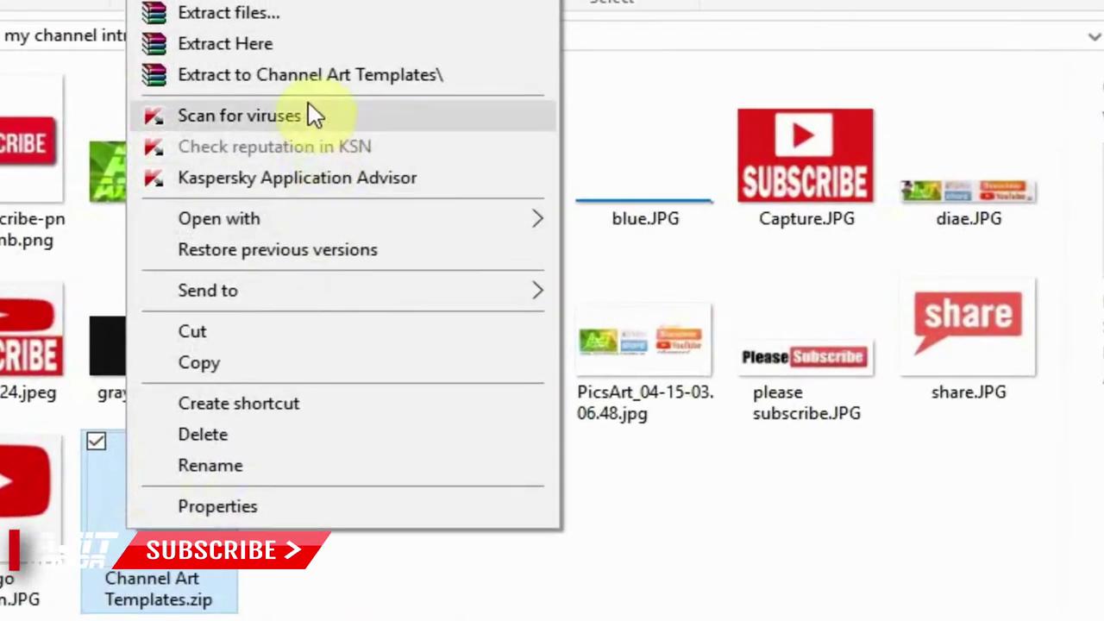
left_click(311, 75)
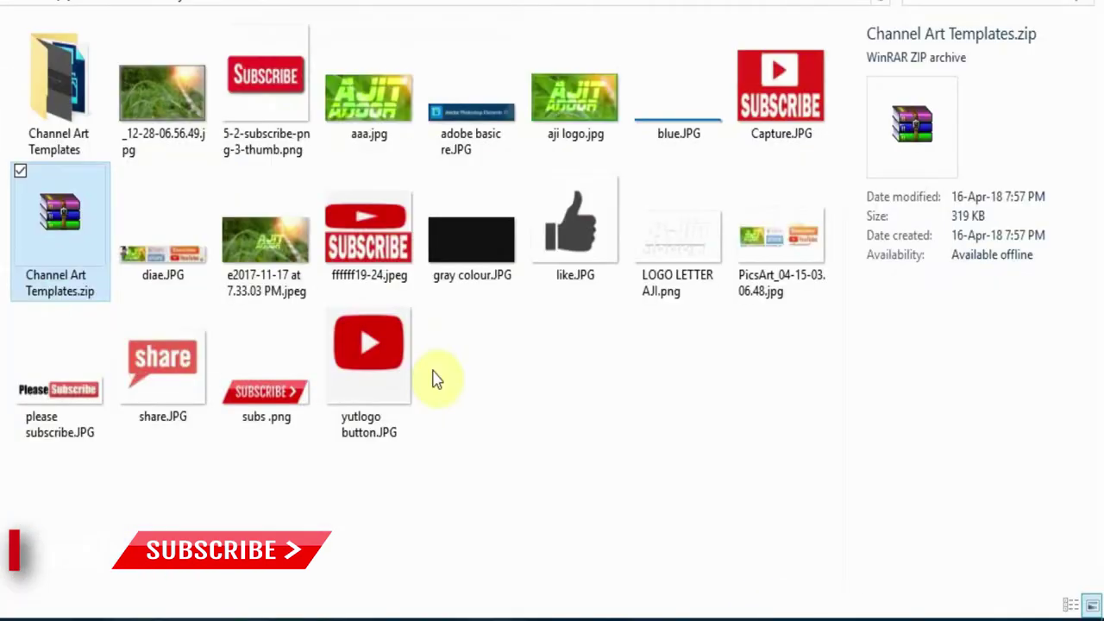
Step: Delete the downloaded Channel Art Templates.zip file
left_click(112, 216)
left_click(59, 224)
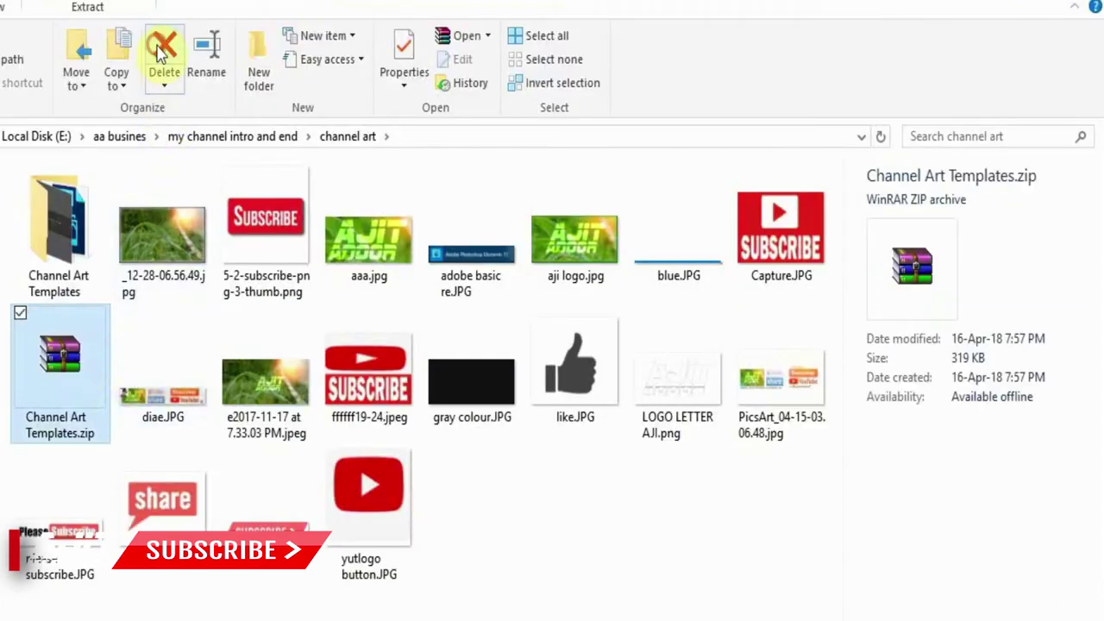
left_click(158, 53)
left_click(160, 106)
Step: Open the extracted Channel Art Templates folder and launch the Photoshop .psd template
left_click(56, 94)
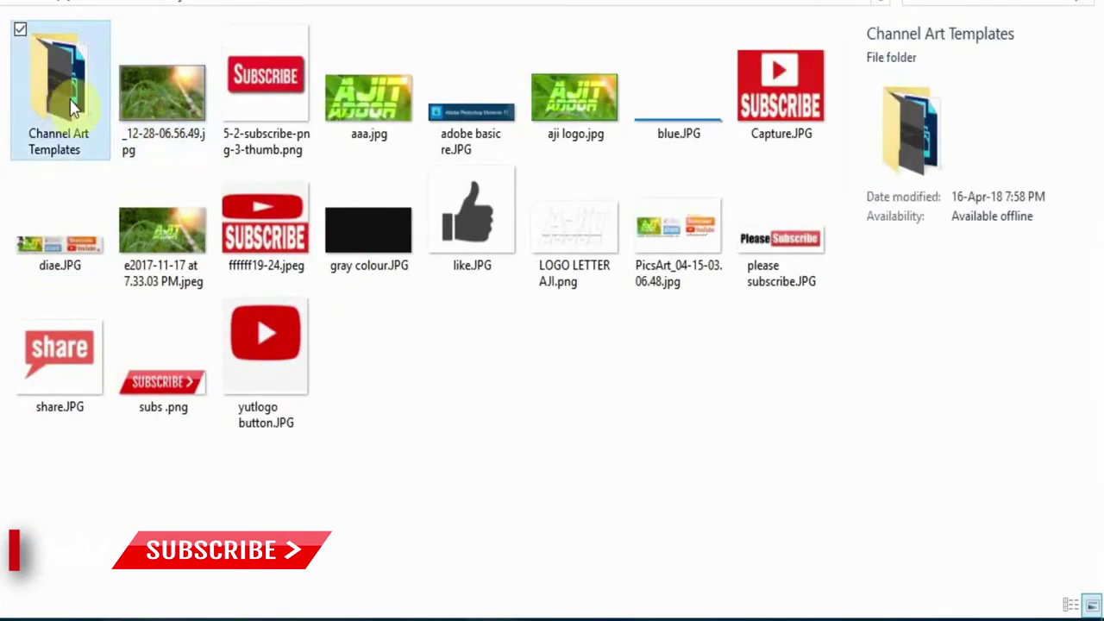
double_click(50, 95)
left_click(456, 172)
double_click(483, 224)
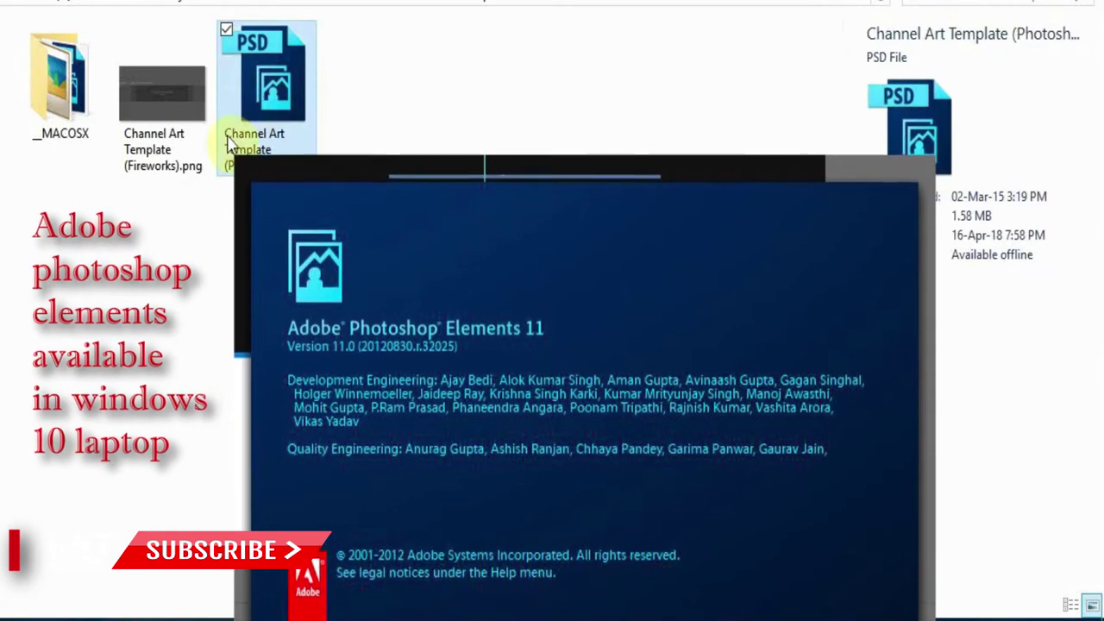
Step: Open Channel Art Template (Photoshop).psd in Photoshop Elements from its right-click menu
left_click(271, 72)
right_click(271, 72)
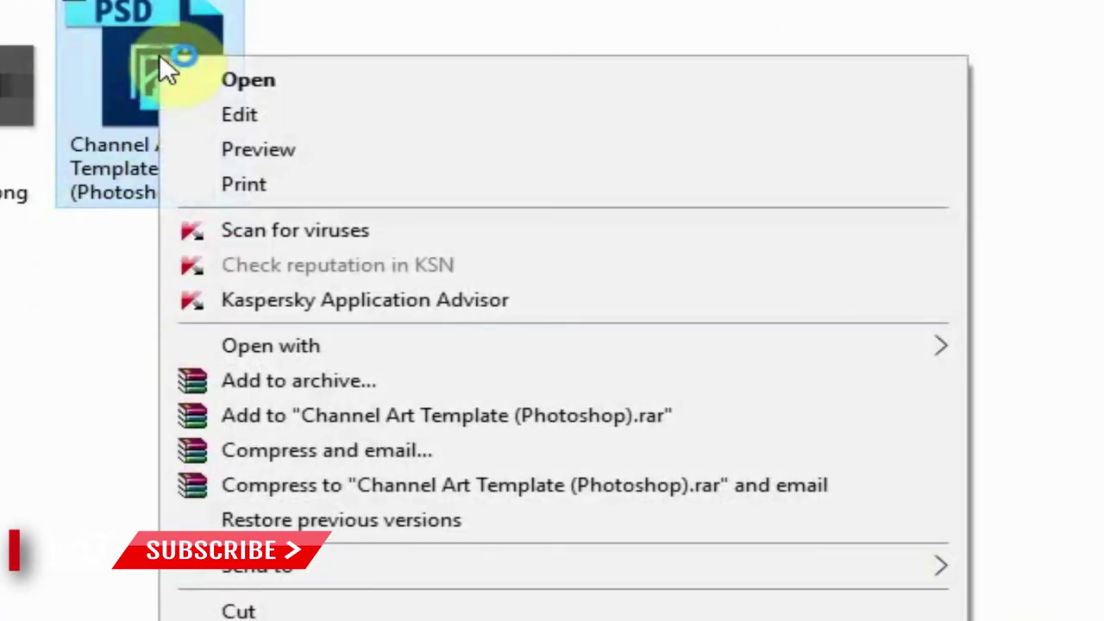
left_click(334, 80)
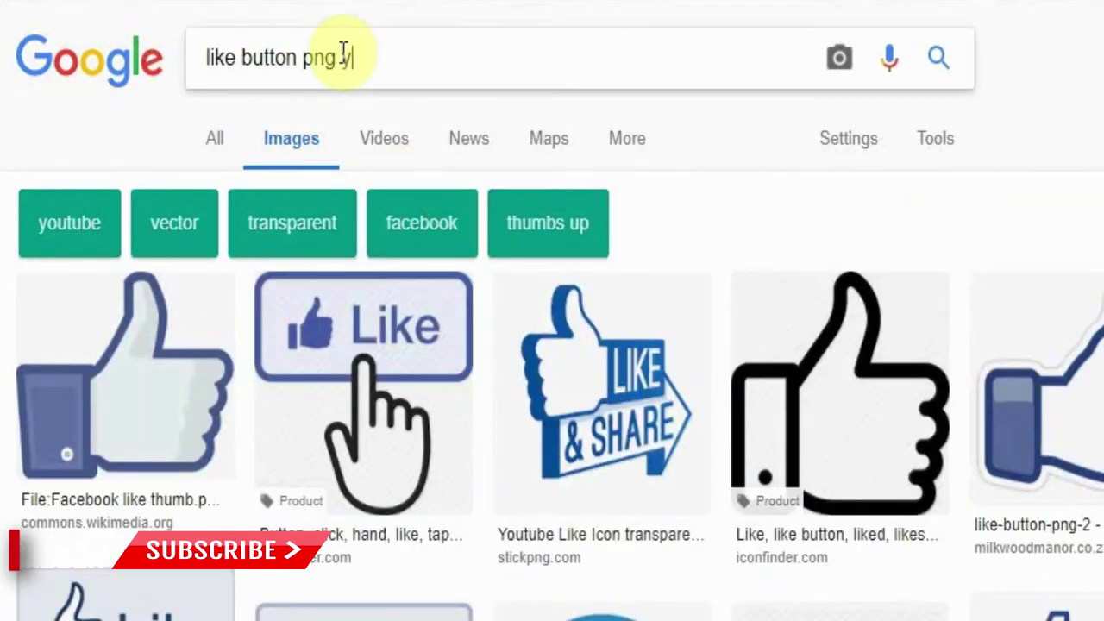
Step: Save the bell image from the Google Images results under the name 'notification button'
scroll(715, 234, "down", 5)
scroll(641, 357, "down", 5)
scroll(643, 350, "down", 3)
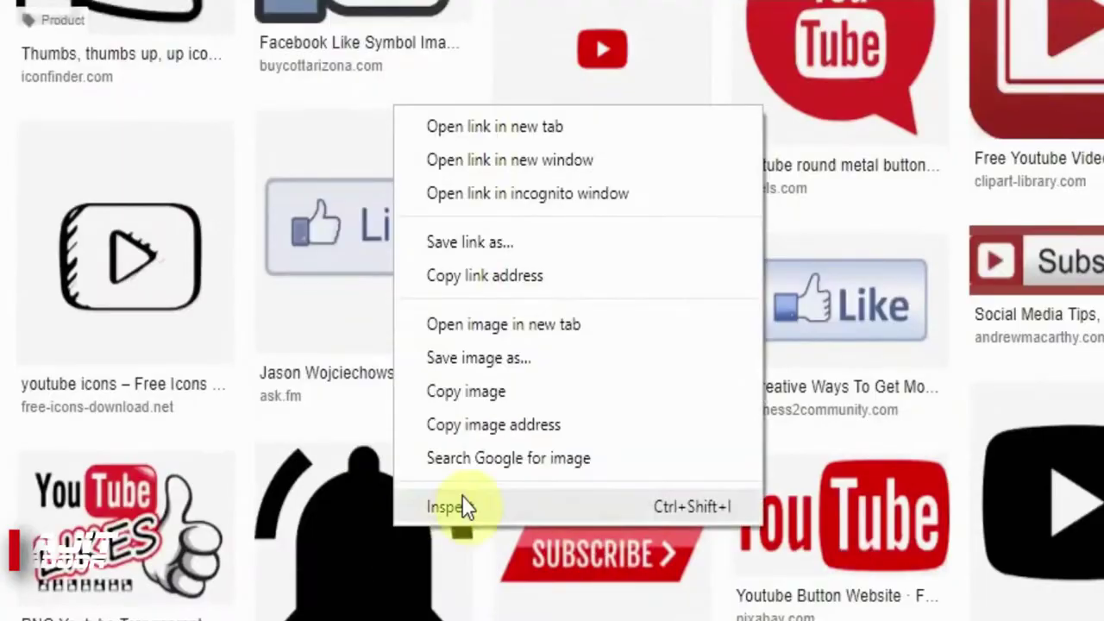
left_click(530, 365)
key("BackSpace")
type("n.png")
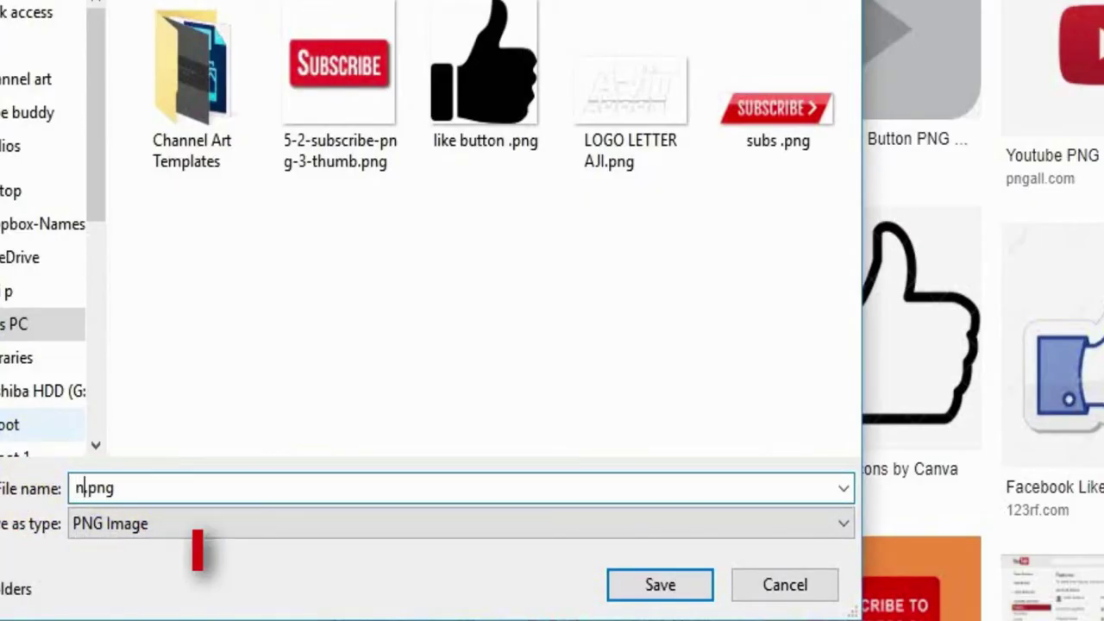
type("otification b")
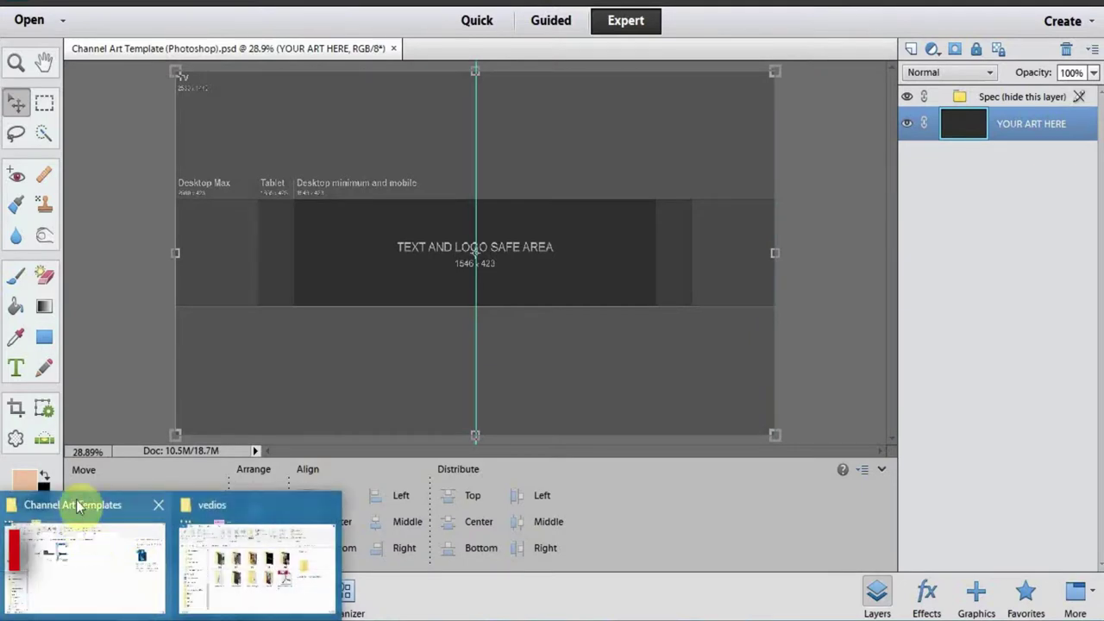
Step: Open gray colour.JPG in Photoshop Elements and copy its black rectangle
left_click(78, 505)
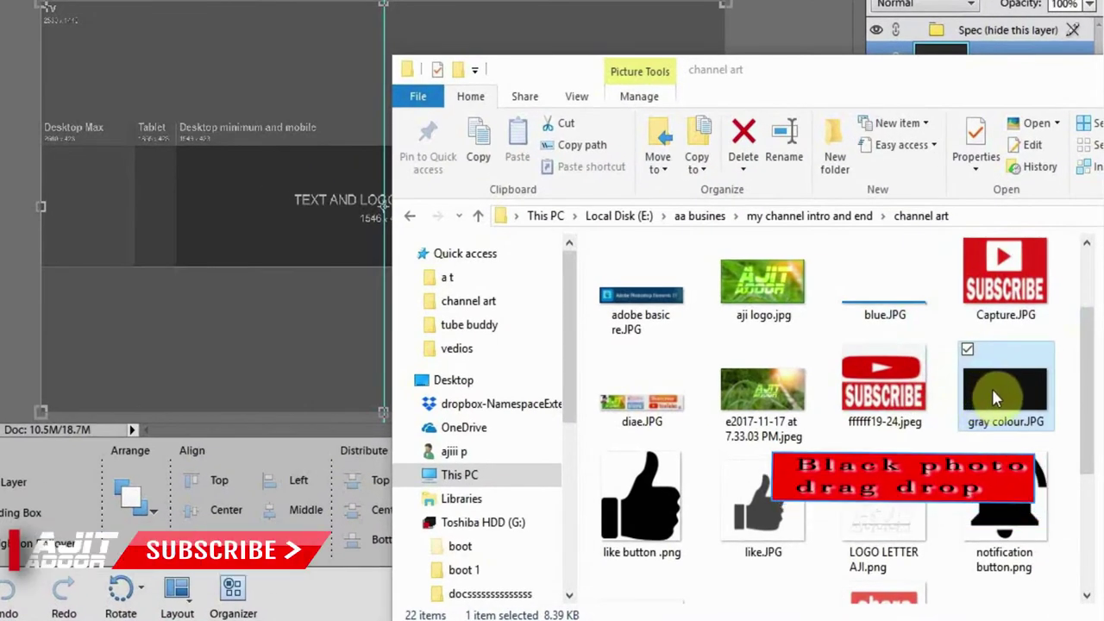
mouse_move(992, 397)
left_mouse_down()
mouse_move(293, 186)
mouse_move(313, 207)
left_mouse_up()
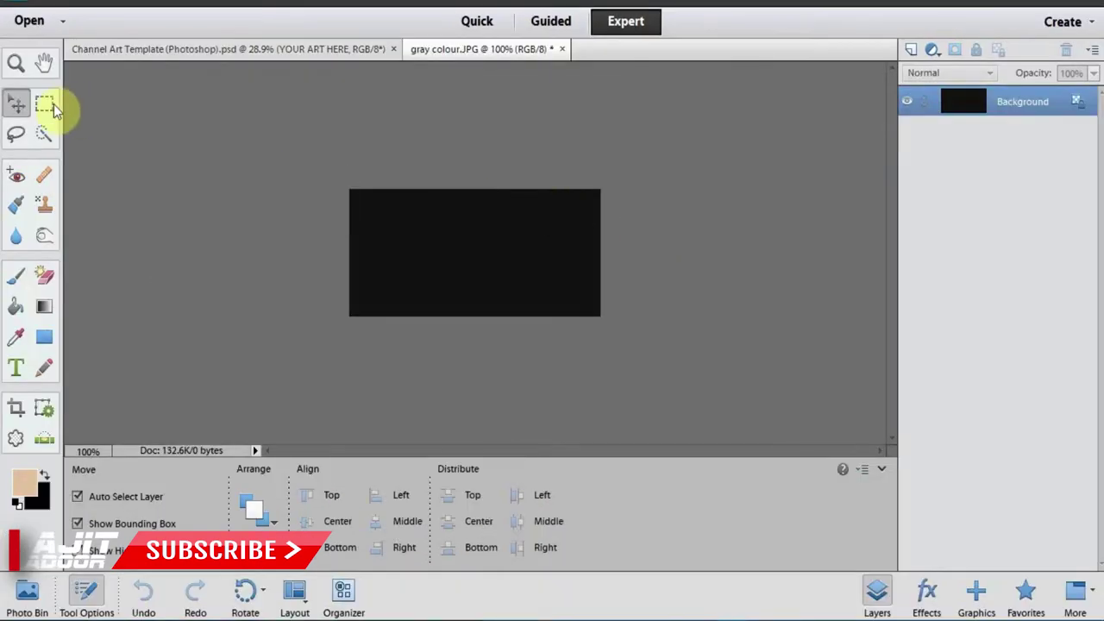
left_click(44, 105)
left_click_drag(351, 191, 599, 315)
left_click(80, 15)
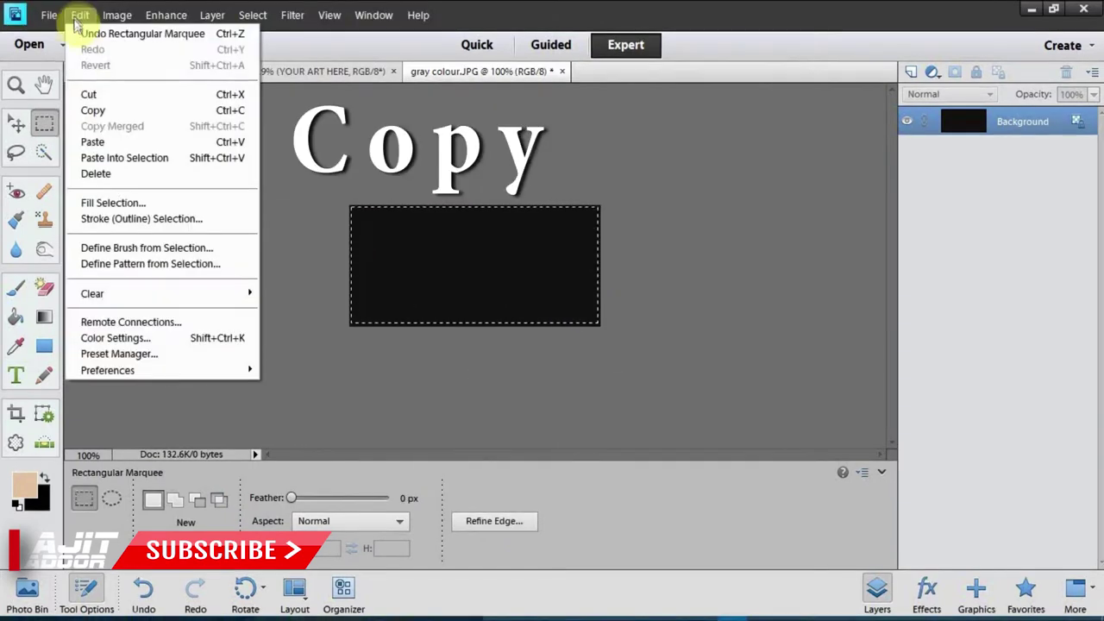
left_click(102, 110)
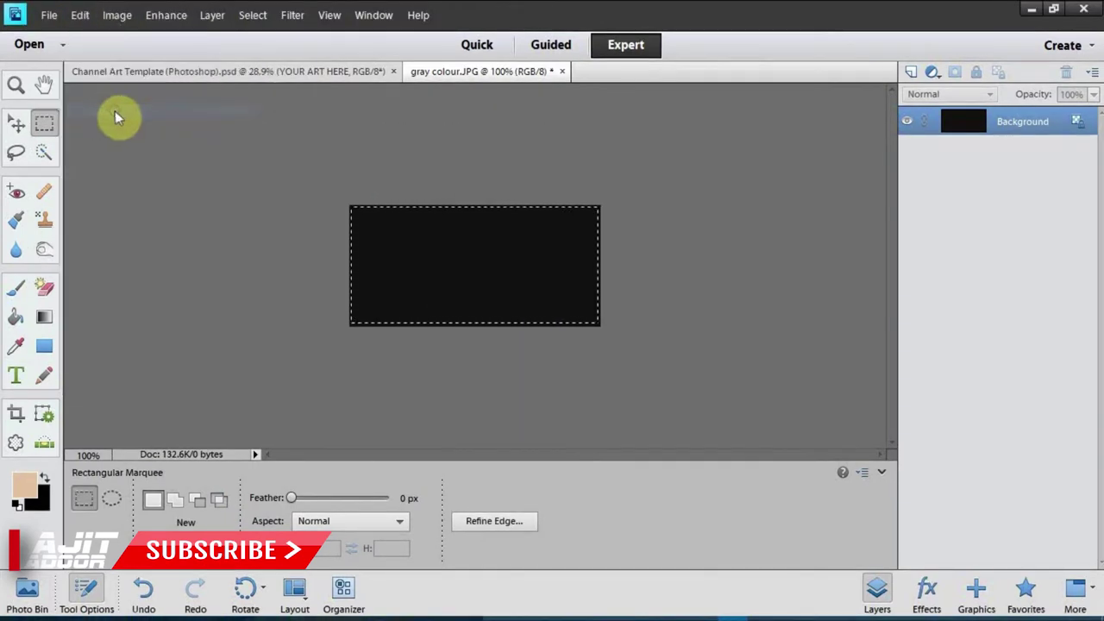
Step: Paste the black rectangle into the channel art template as Layer 1
left_click(212, 73)
left_click(79, 15)
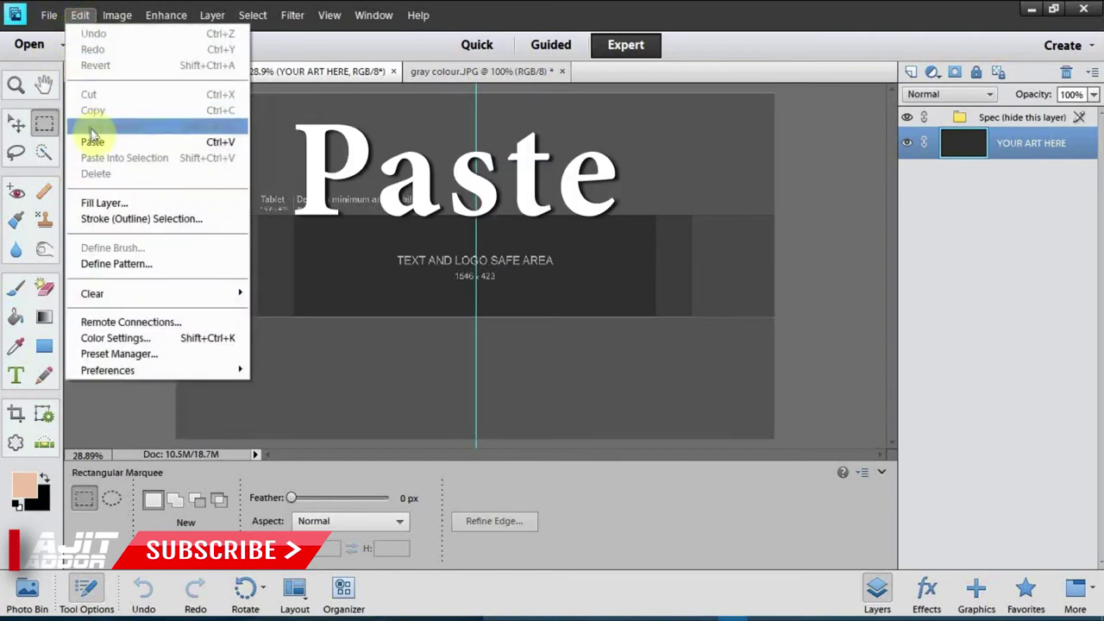
left_click(91, 138)
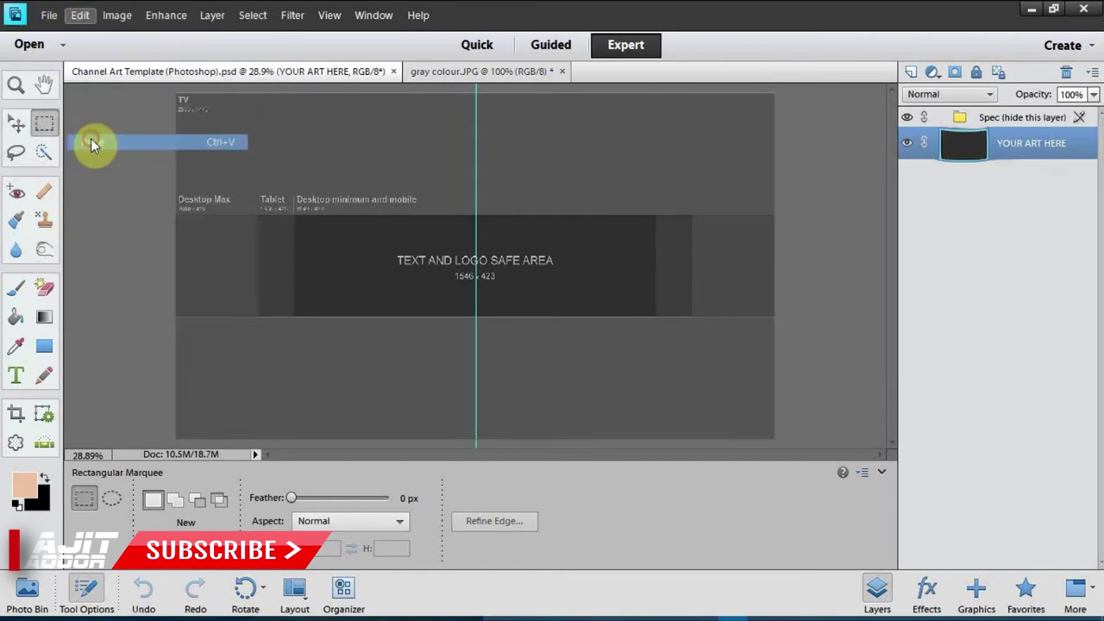
Step: Stretch the black Layer 1 across the template's top band and apply the transform
left_click(18, 125)
left_click_drag(438, 283, 176, 128)
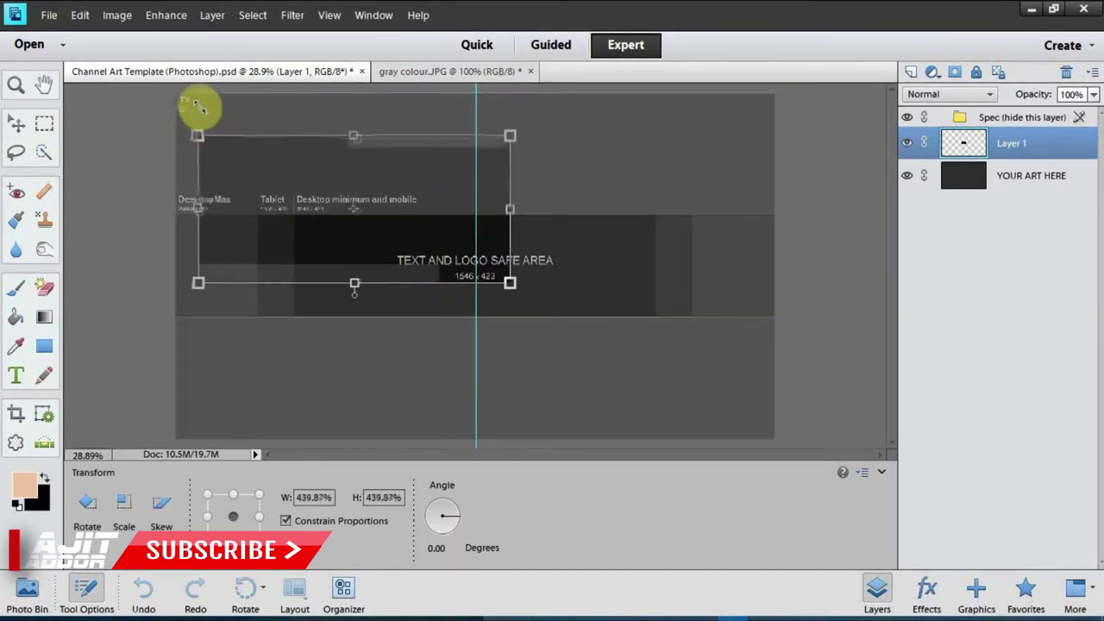
left_click_drag(509, 204, 782, 188)
left_click_drag(478, 128, 479, 92)
left_click_drag(479, 283, 481, 273)
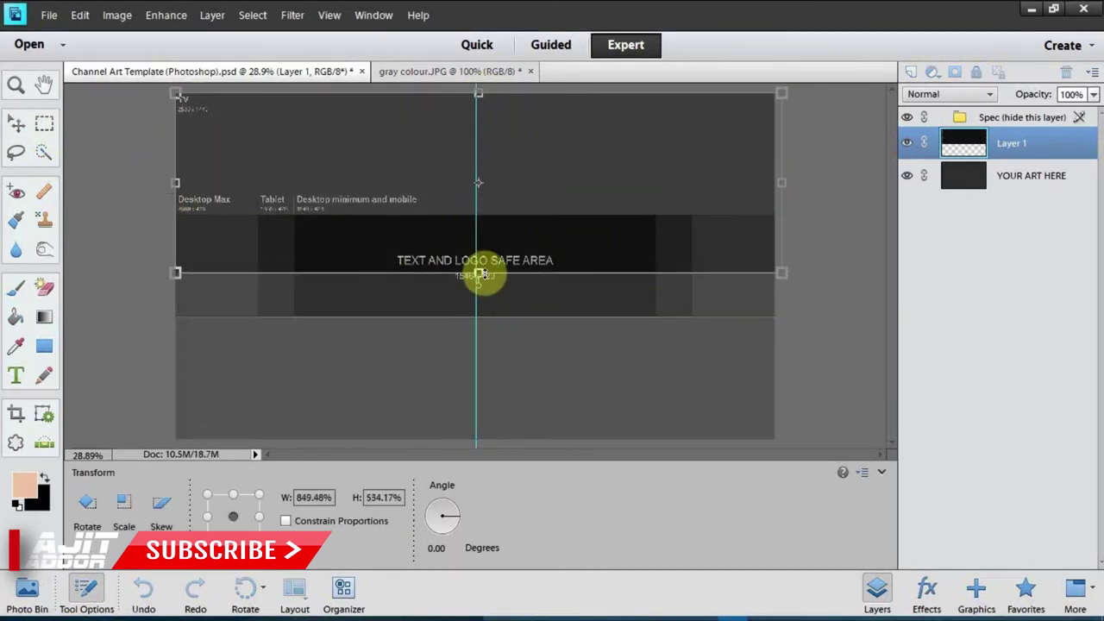
left_click(19, 127)
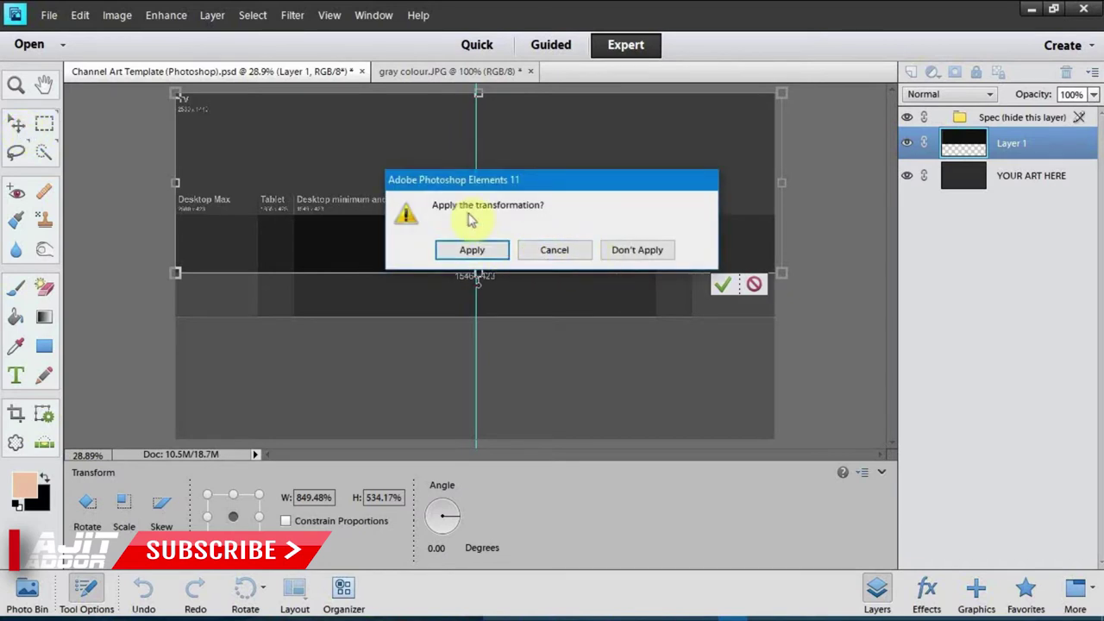
left_click(473, 250)
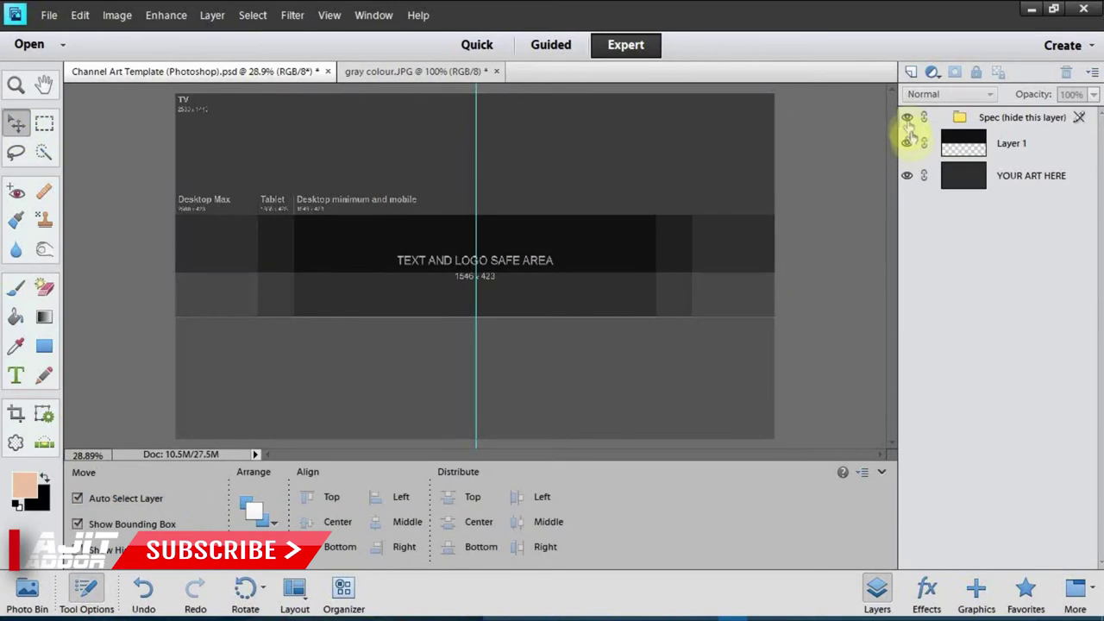
Step: Toggle visibility of the Spec and YOUR ART HERE layers to check the layout
left_click(907, 118)
left_click(908, 118)
left_click(908, 118)
left_click(907, 177)
left_click(907, 177)
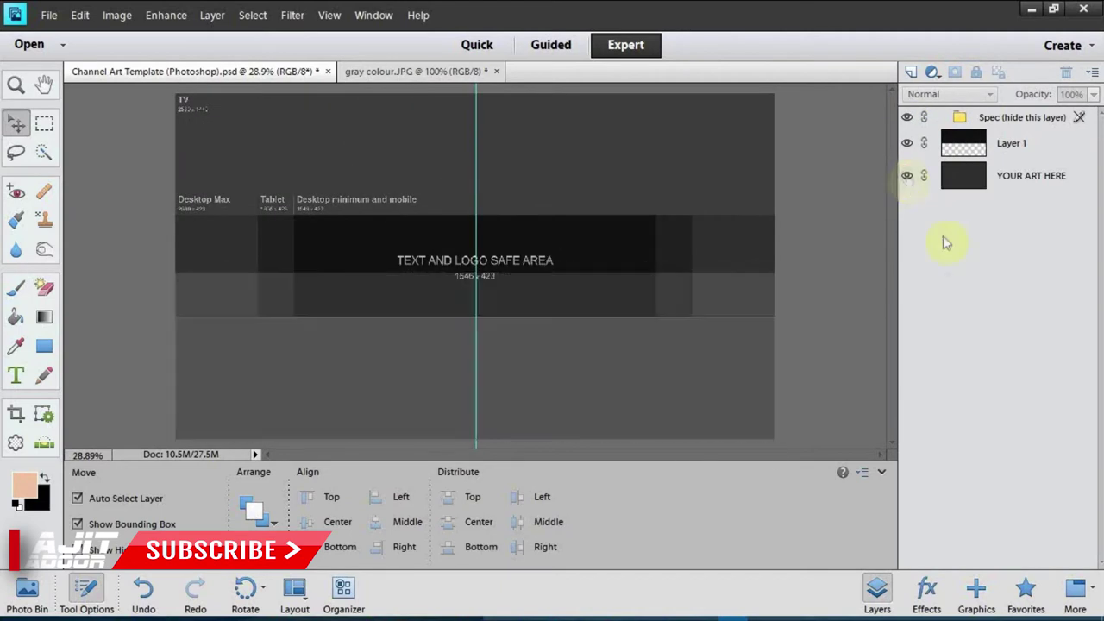
Step: Open white.JPG from the channel art folder in Photoshop Elements
left_click(52, 552)
scroll(887, 414, "down", 3)
left_click_drag(628, 509, 345, 308)
Step: Copy the white image and paste it into the channel art template
key("m")
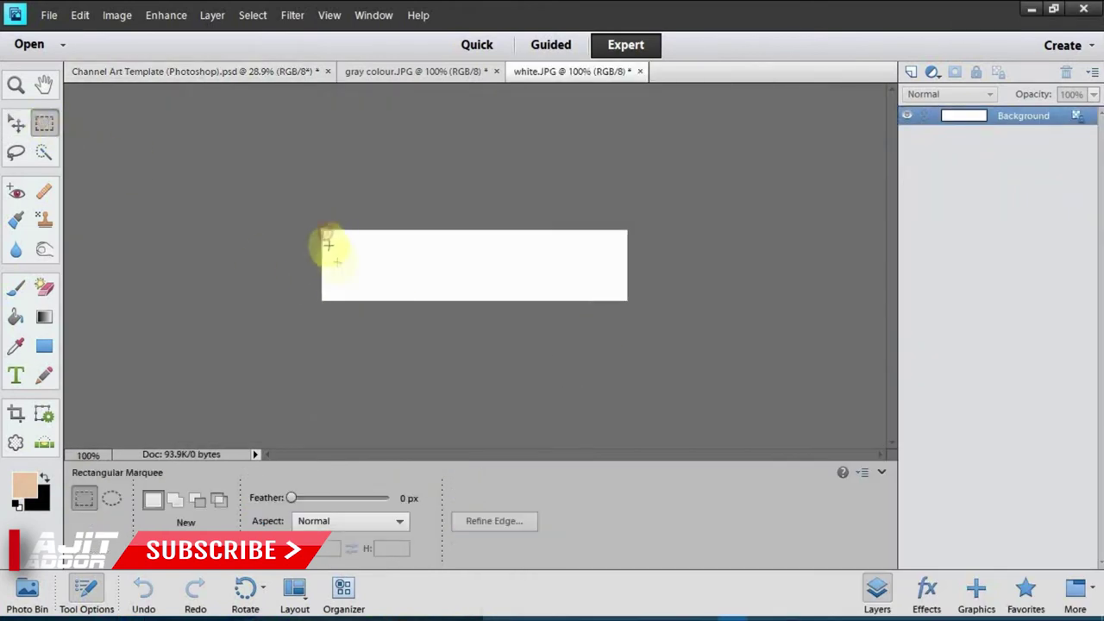
left_click(80, 15)
left_click(87, 101)
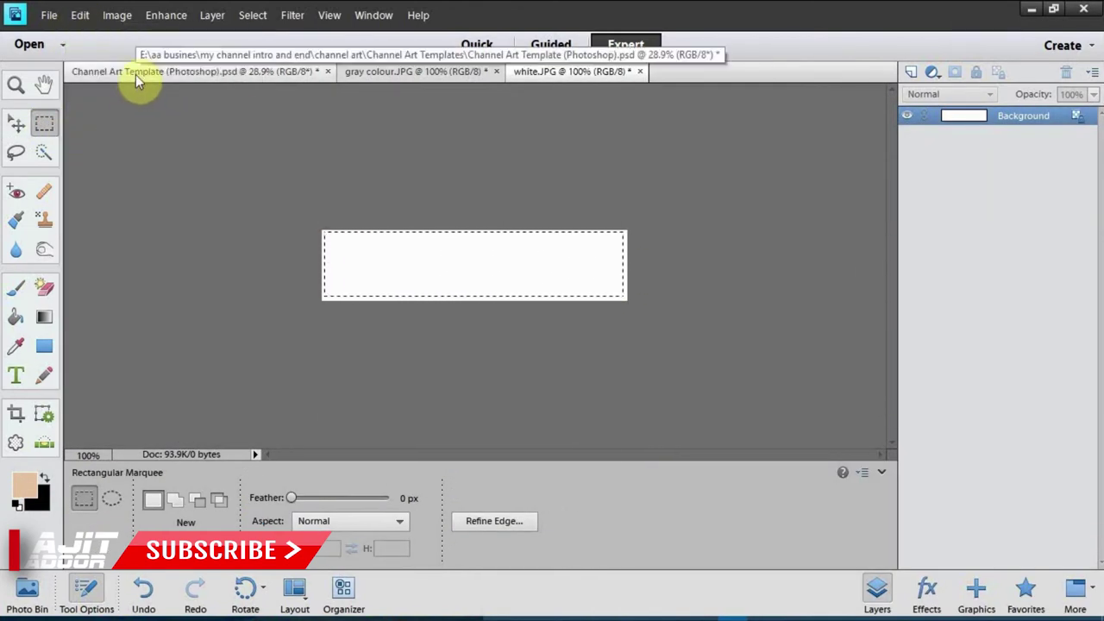
left_click(136, 74)
left_click(79, 14)
left_click(108, 143)
Step: Scale the white block to full canvas width, filling the lower area below the band
left_click(17, 124)
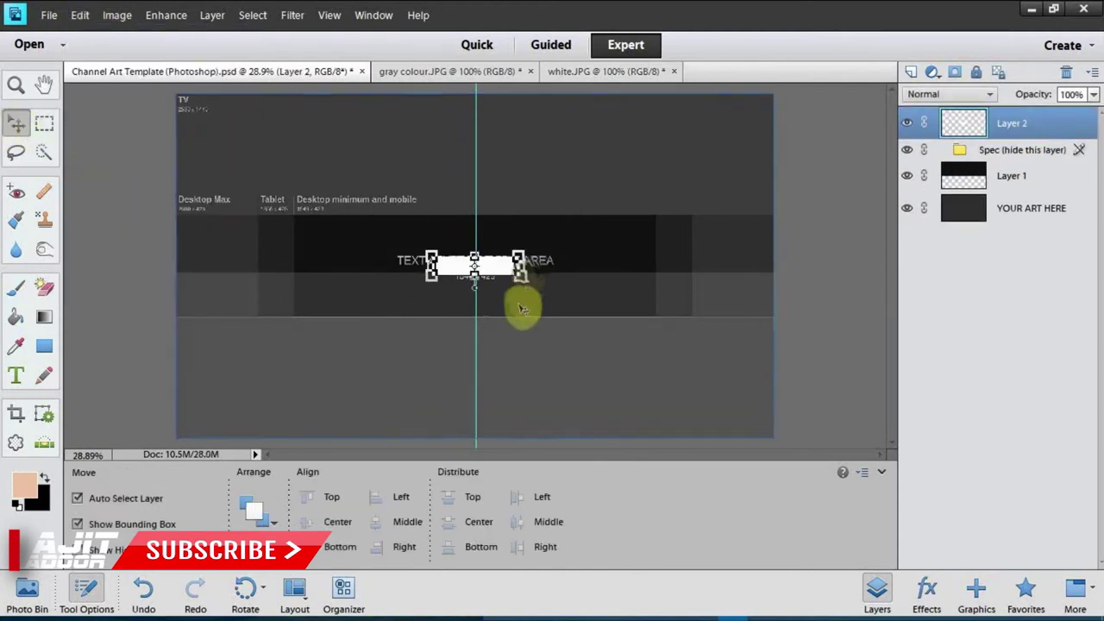
left_click_drag(518, 274, 747, 389)
left_click_drag(656, 310, 562, 322)
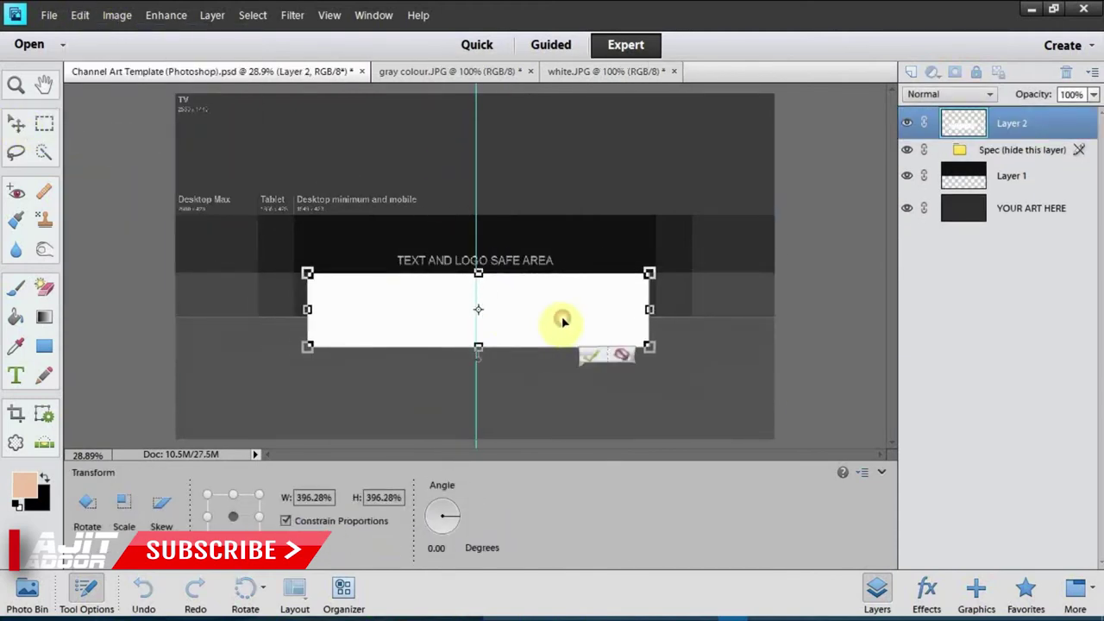
left_click_drag(303, 309, 173, 310)
left_click_drag(650, 310, 780, 310)
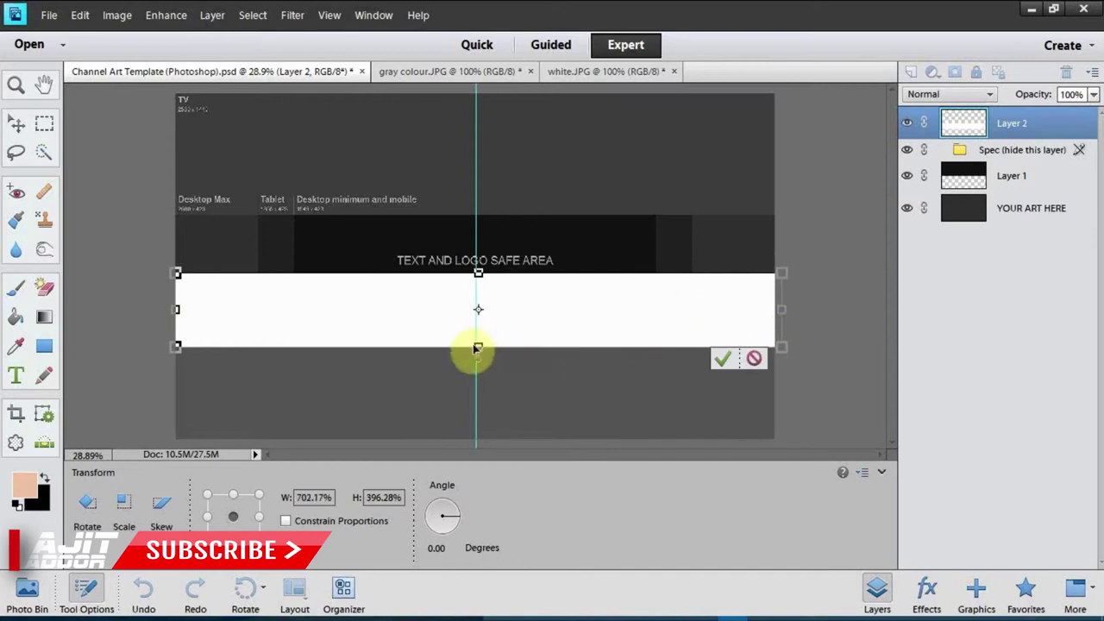
left_click_drag(476, 348, 469, 446)
left_click(720, 436)
left_click_drag(479, 273, 497, 293)
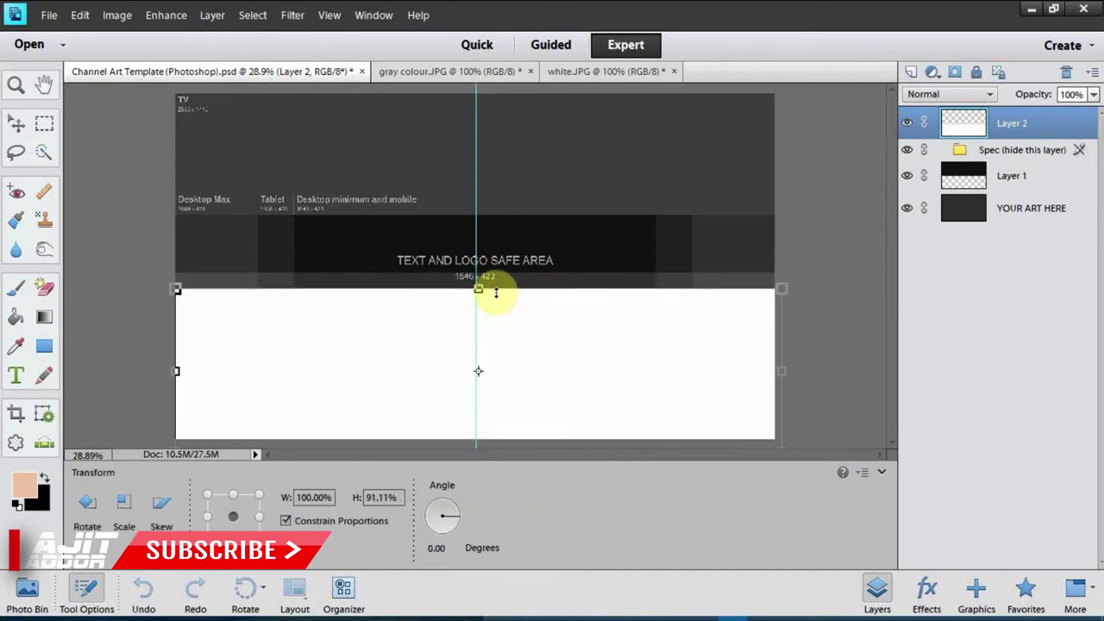
left_click(15, 119)
left_click(496, 250)
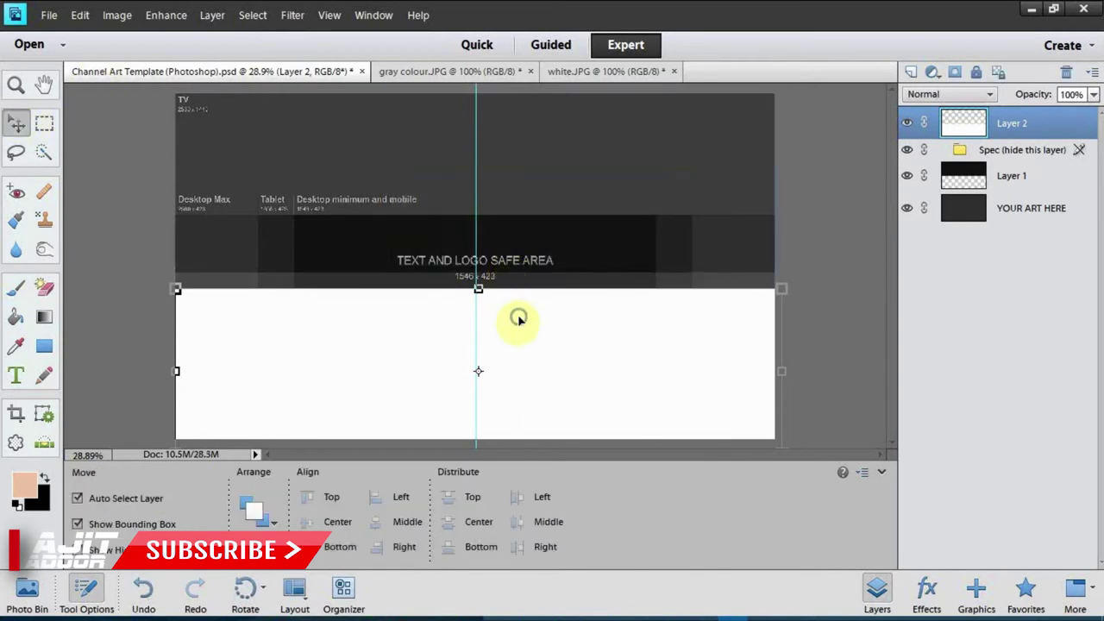
Step: Send the white layer backward and extend the black band down to meet it
right_click(518, 319)
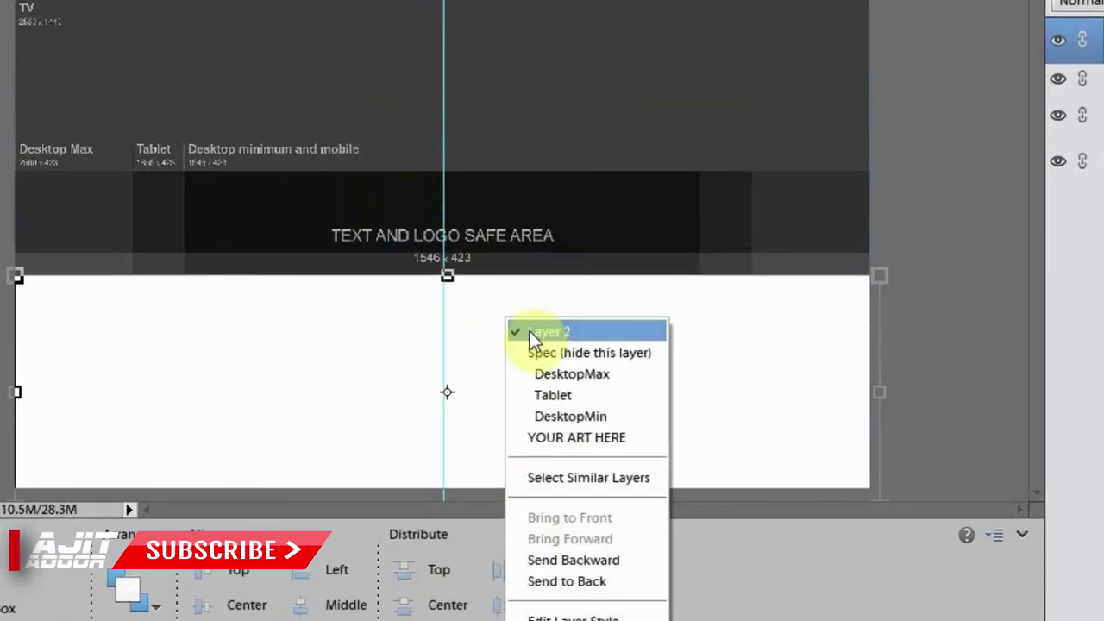
left_click(596, 566)
left_click_drag(475, 272, 479, 282)
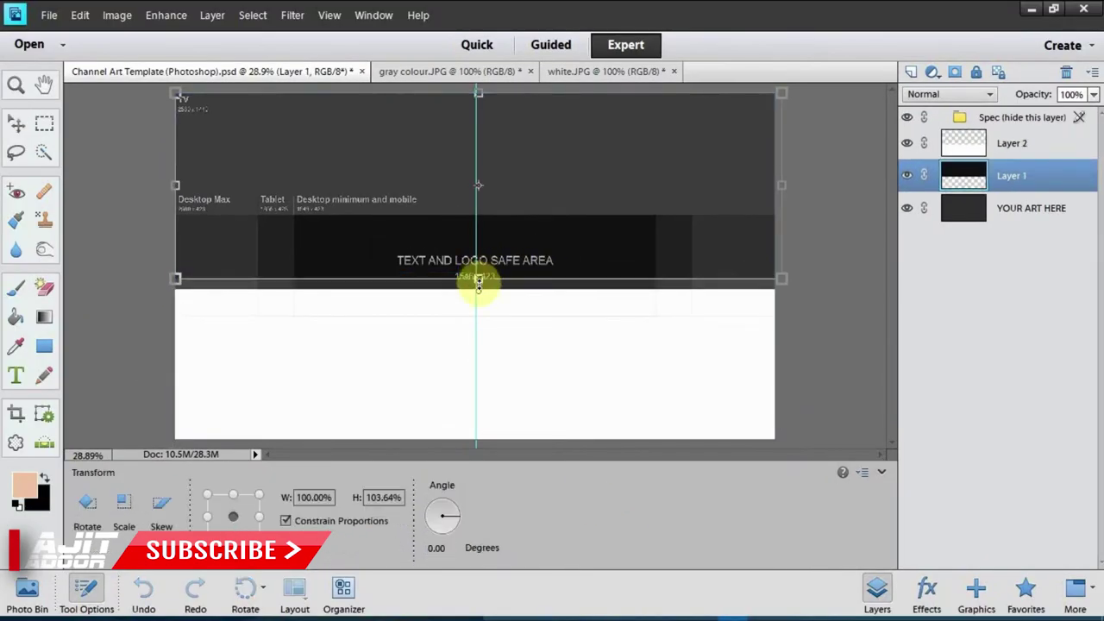
key("Return")
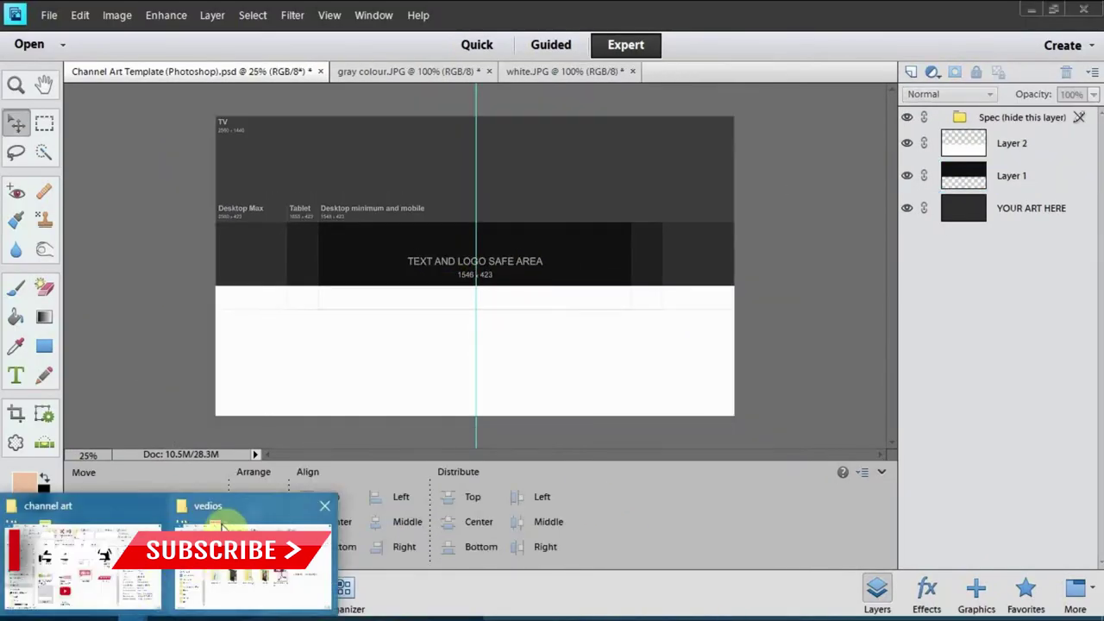
left_click(67, 503)
Step: Open blue.JPG, copy the blue bar, and paste it into the template
scroll(863, 432, "up", 5)
left_click_drag(933, 451, 273, 292)
key("m")
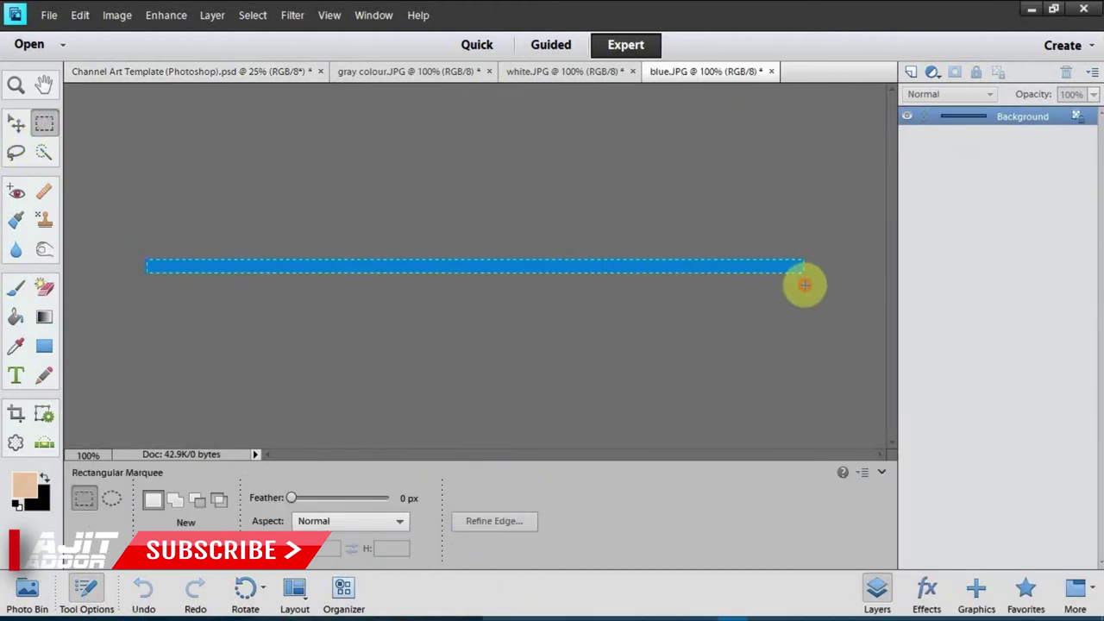
left_click(79, 15)
left_click(82, 107)
left_click(165, 71)
left_click(79, 15)
left_click(93, 140)
Step: Stretch the blue bar edge to edge where the dark band meets the white area
left_click_drag(391, 264, 218, 260)
mouse_move(557, 264)
left_mouse_down()
mouse_move(641, 264)
mouse_move(610, 292)
left_mouse_up()
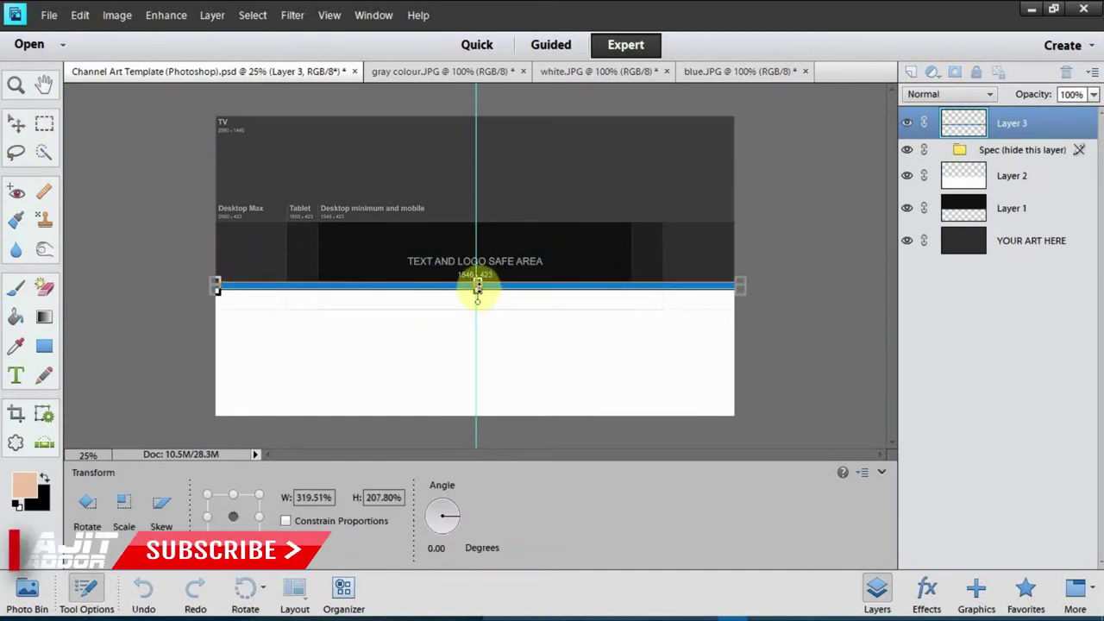
left_click(681, 297)
left_click_drag(1013, 357, 266, 233)
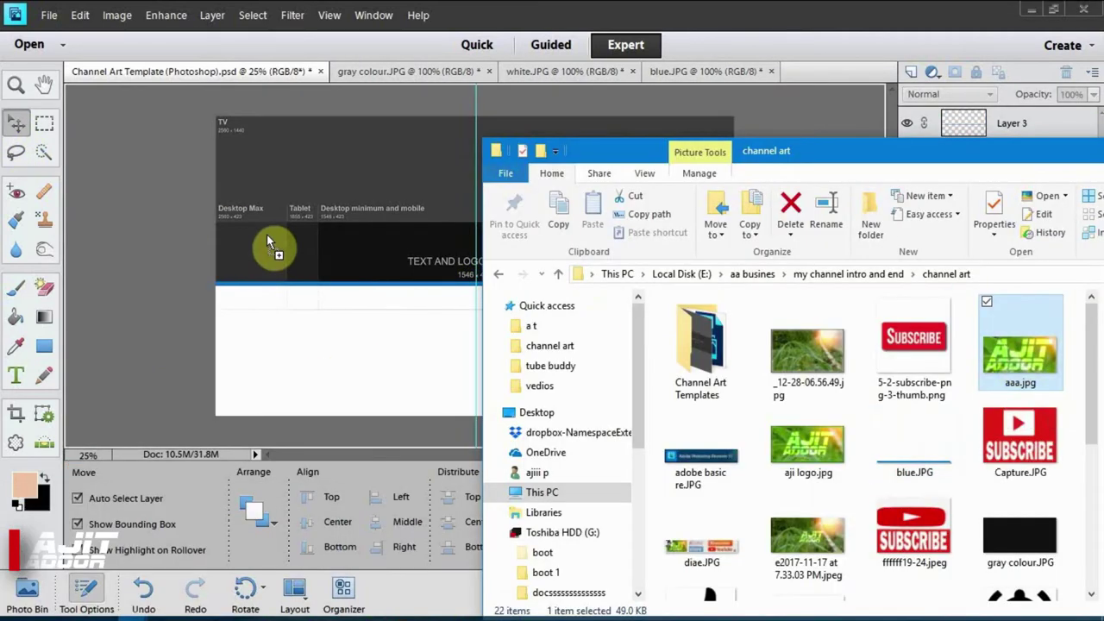
Step: Copy the whole green logo from aaa.jpg and paste it into the template
left_click(41, 126)
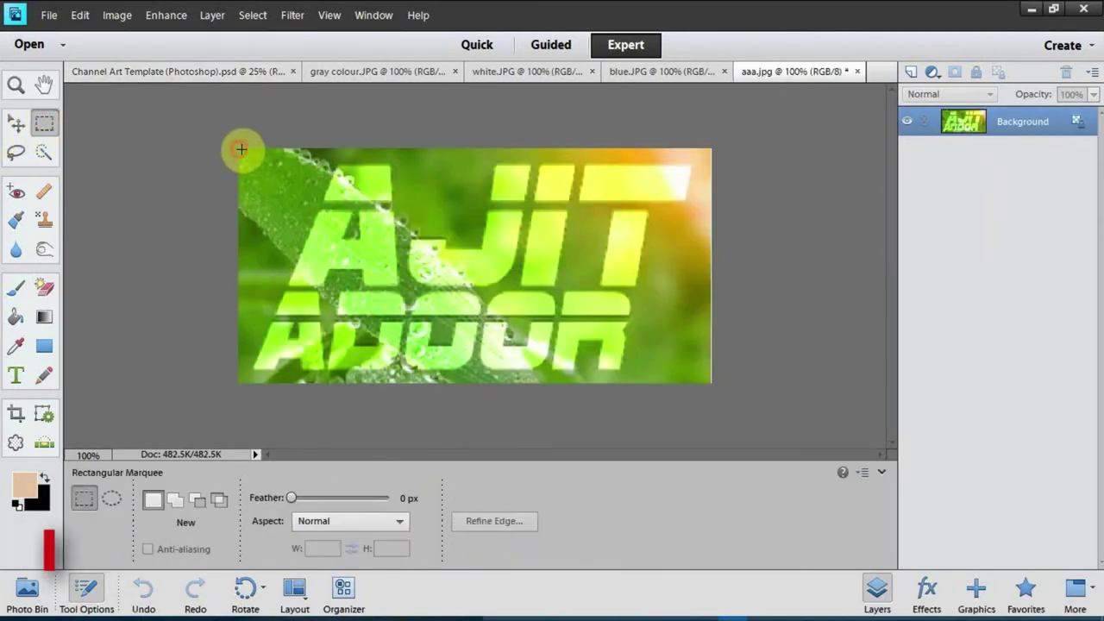
left_click_drag(241, 149, 697, 371)
left_click(80, 15)
left_click(91, 109)
left_click(172, 71)
left_click(79, 15)
left_click(92, 144)
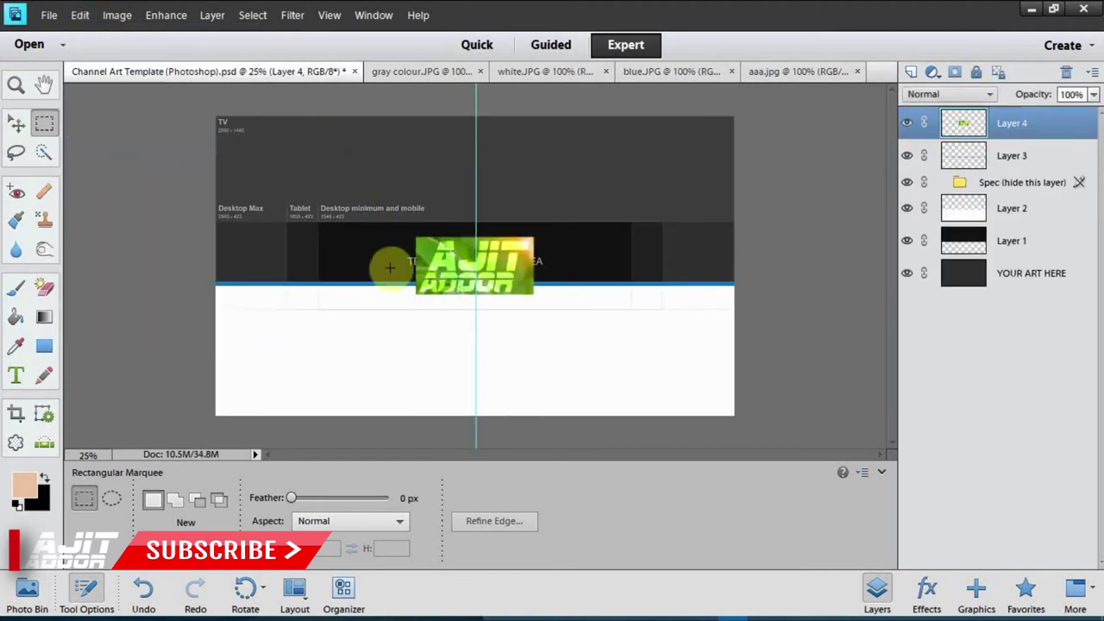
Step: Shrink the green logo to about 50% and place it at the left of the safe area
key("v")
mouse_move(467, 249)
left_mouse_down()
mouse_move(357, 245)
mouse_move(386, 256)
left_mouse_up()
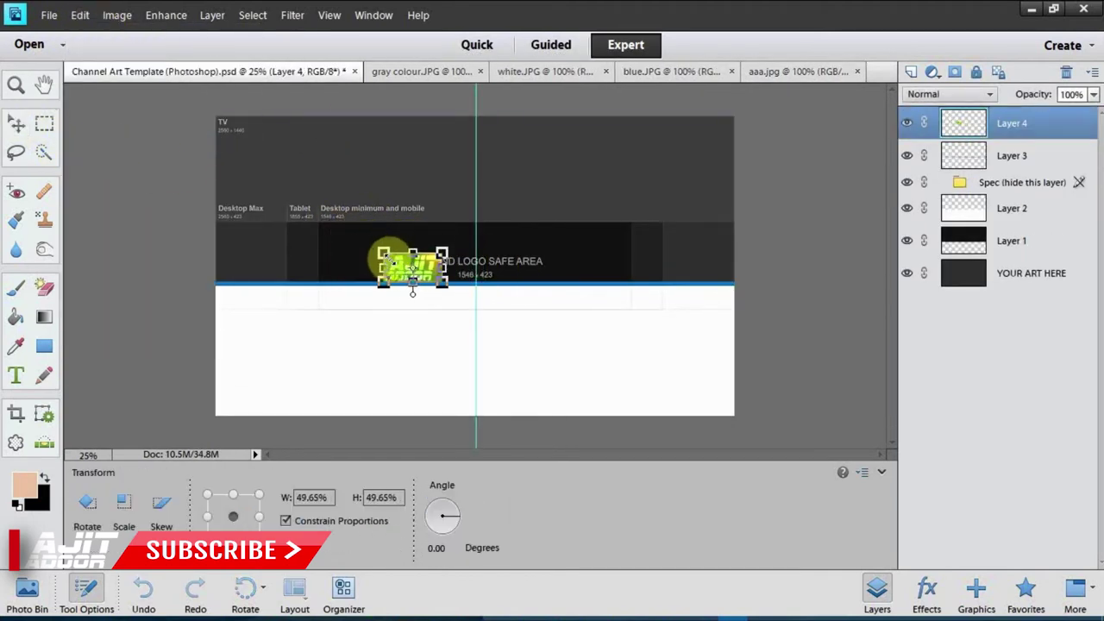
left_click(382, 311)
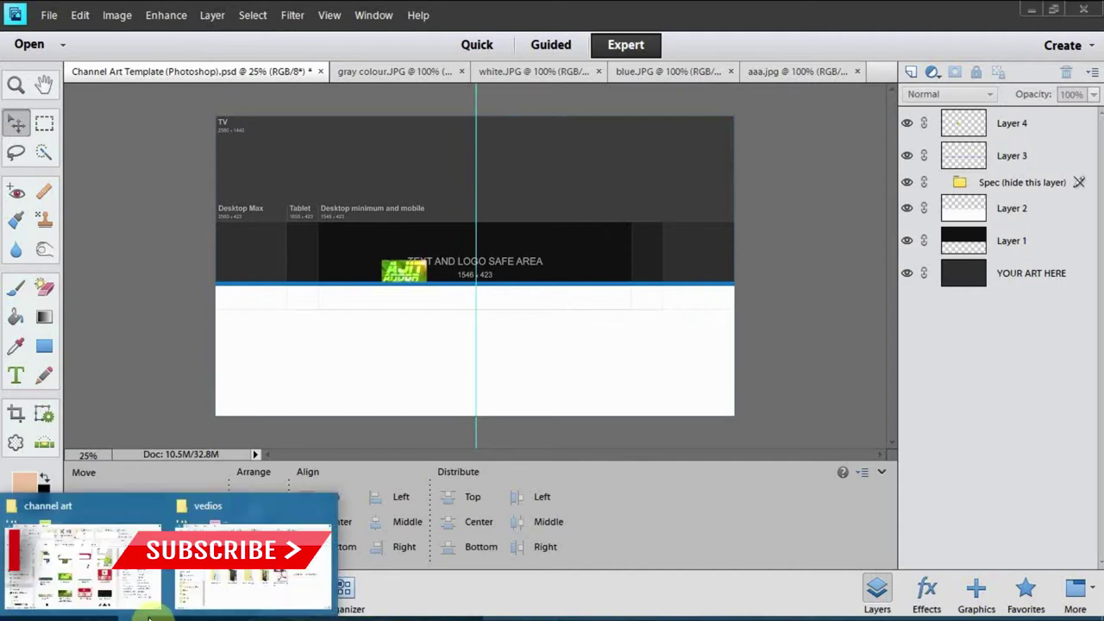
left_click(86, 552)
Step: Open LOGO LETTER AJI.png, copy the white lettering, and paste it into the template
left_click(927, 550)
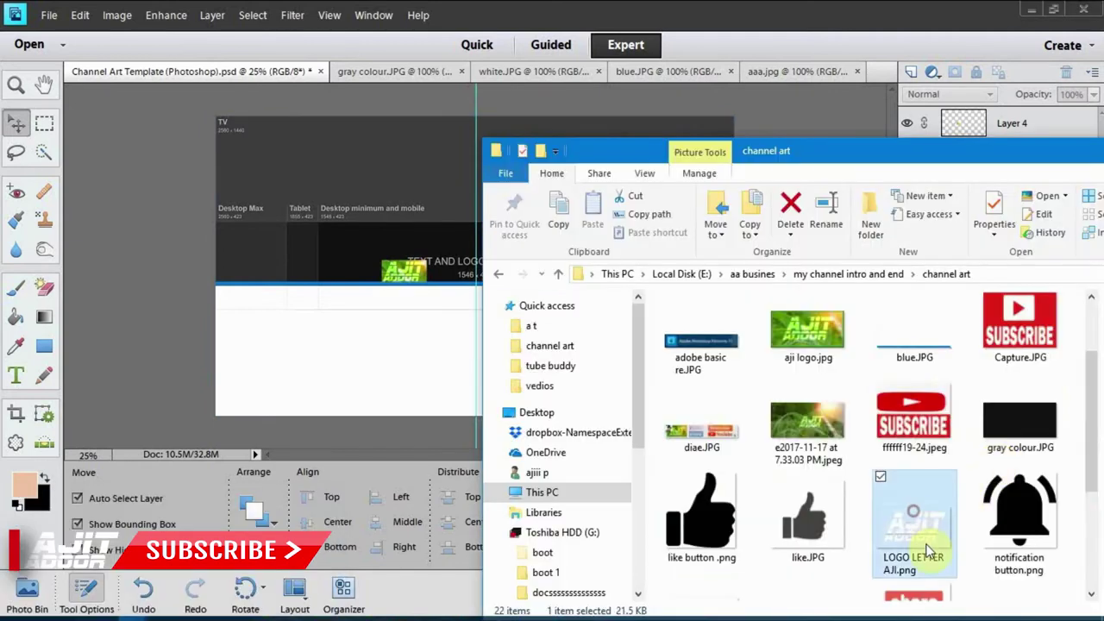
left_click_drag(756, 521, 338, 296)
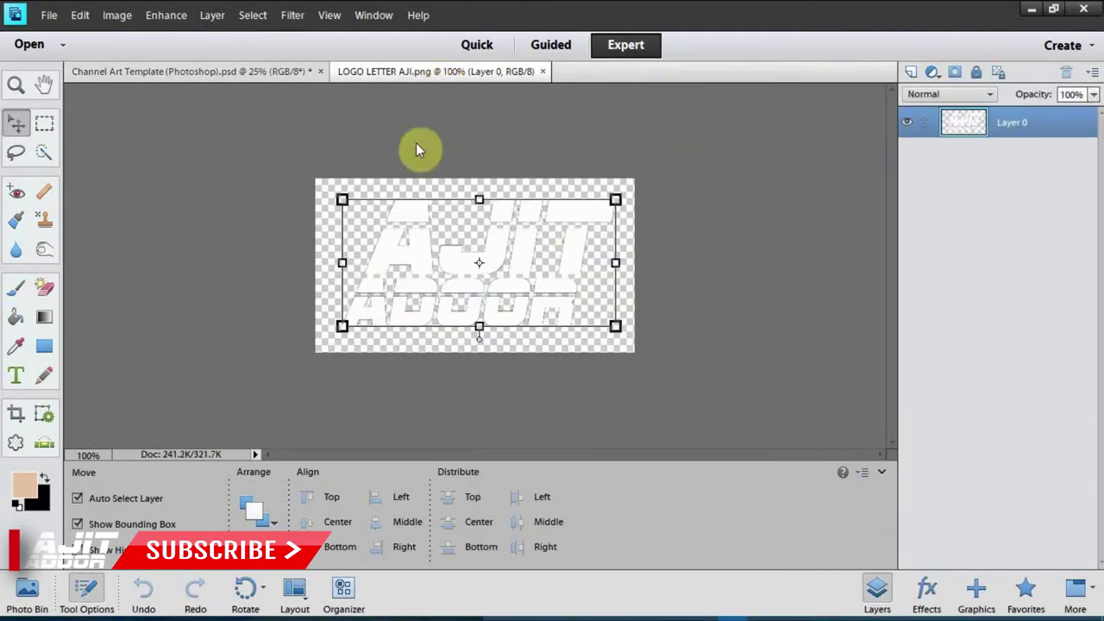
left_click(44, 127)
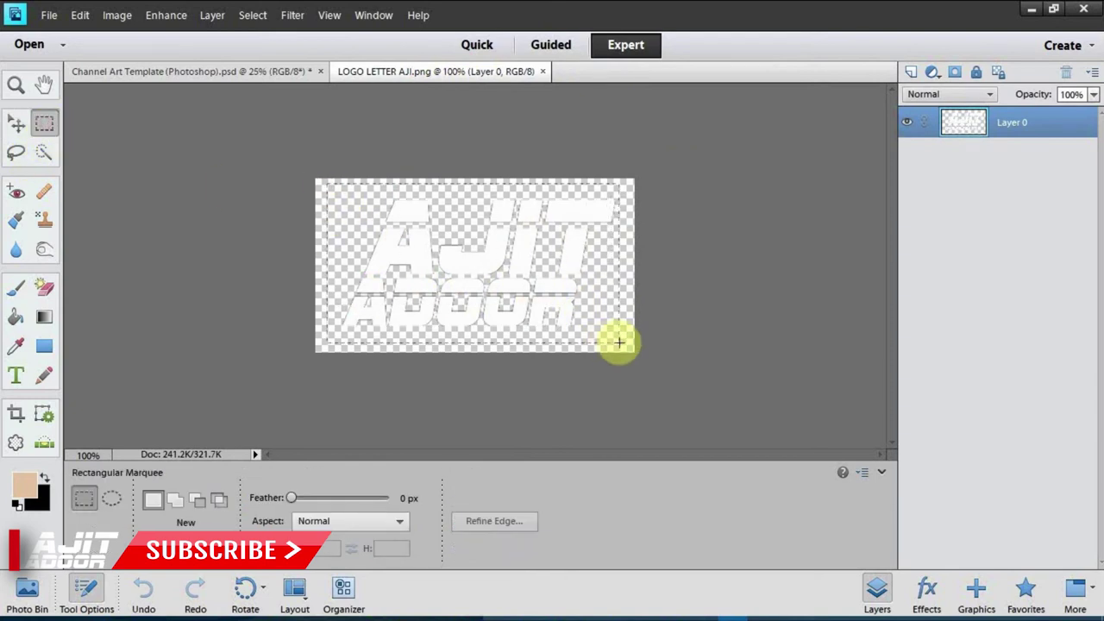
left_click(79, 15)
left_click(94, 106)
left_click(190, 71)
left_click(79, 15)
left_click(124, 143)
Step: Widen the lettering beside the green logo, apply it, and zoom in on the logo area
left_click(15, 125)
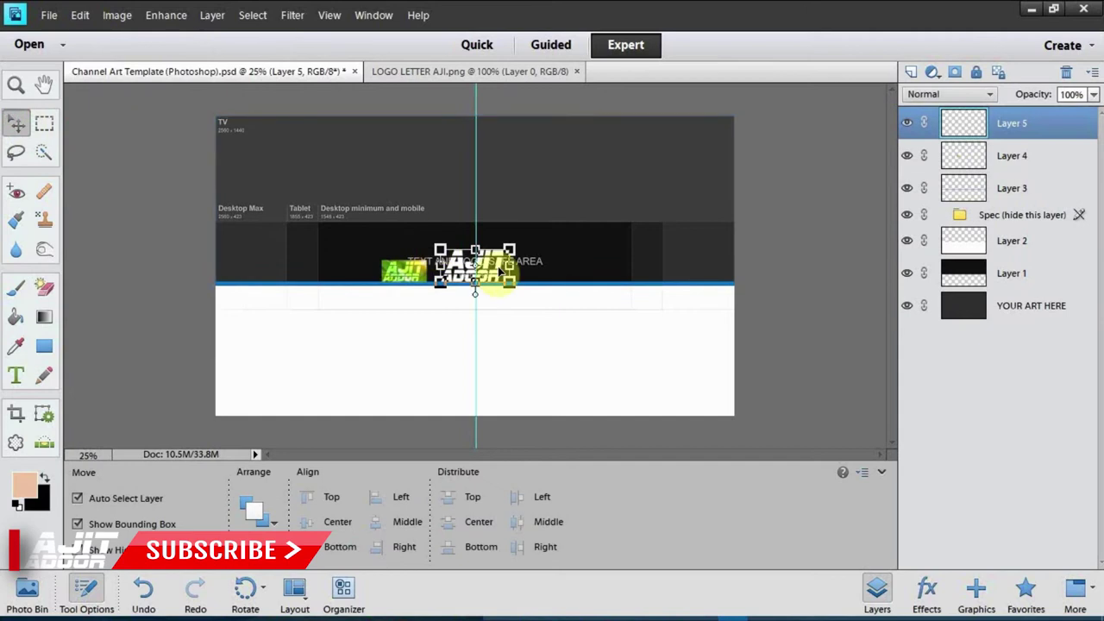
mouse_move(513, 259)
left_mouse_down()
mouse_move(553, 259)
mouse_move(523, 256)
mouse_move(524, 267)
left_mouse_up()
key("Return")
key("ctrl+equal")
key("ctrl+equal")
key("ctrl+equal")
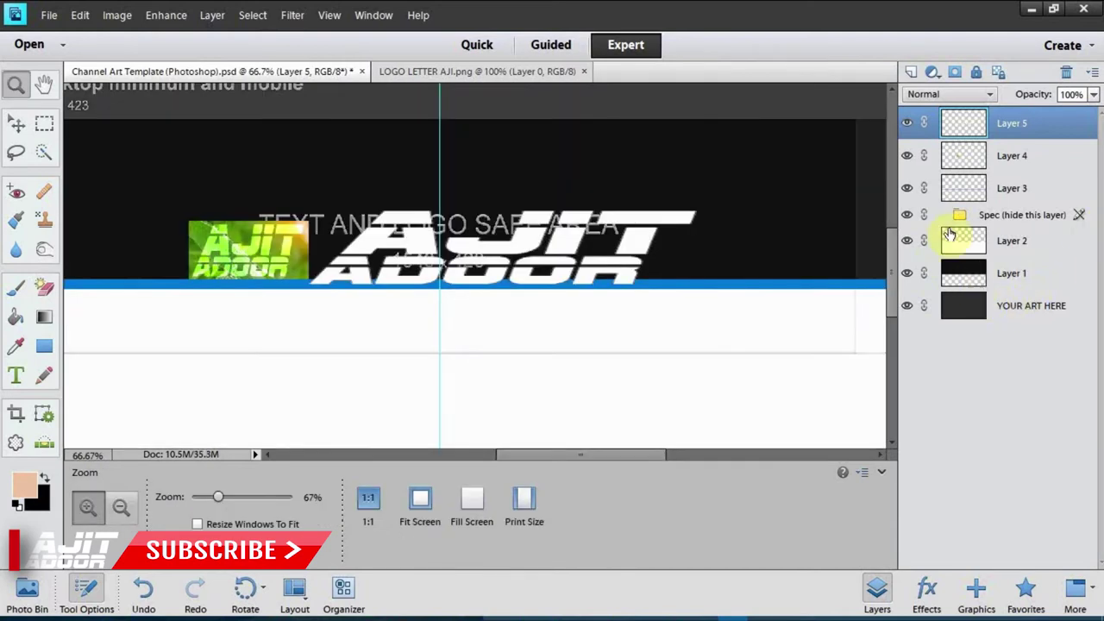
Step: Stretch the lettering taller, then zoom out to view the whole banner
left_click(17, 126)
left_click_drag(503, 209, 502, 146)
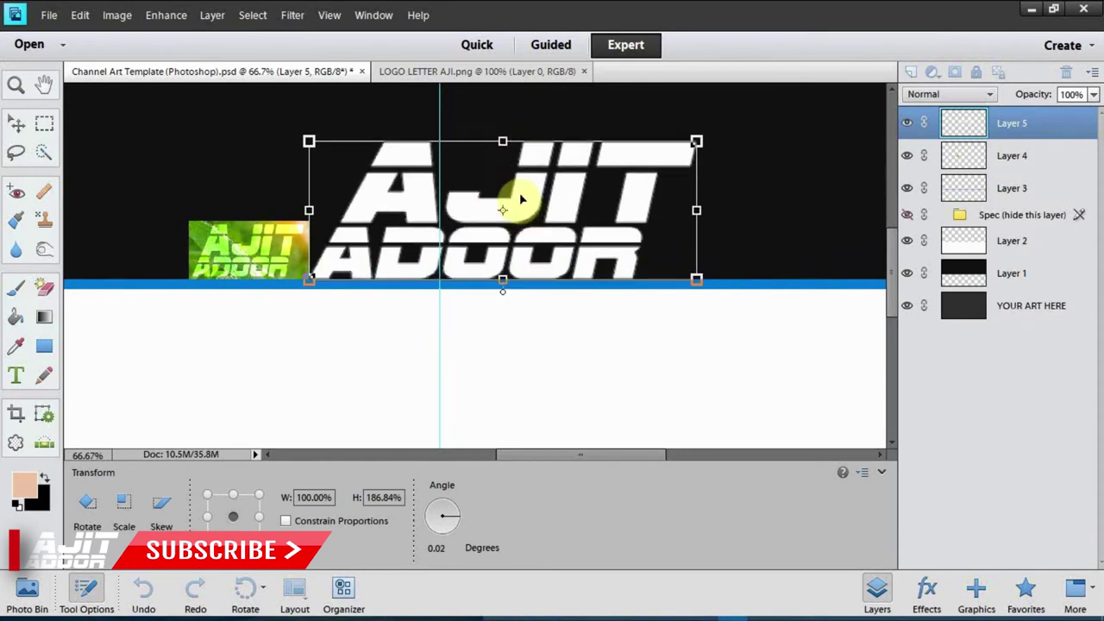
left_click(129, 138)
left_click(13, 86)
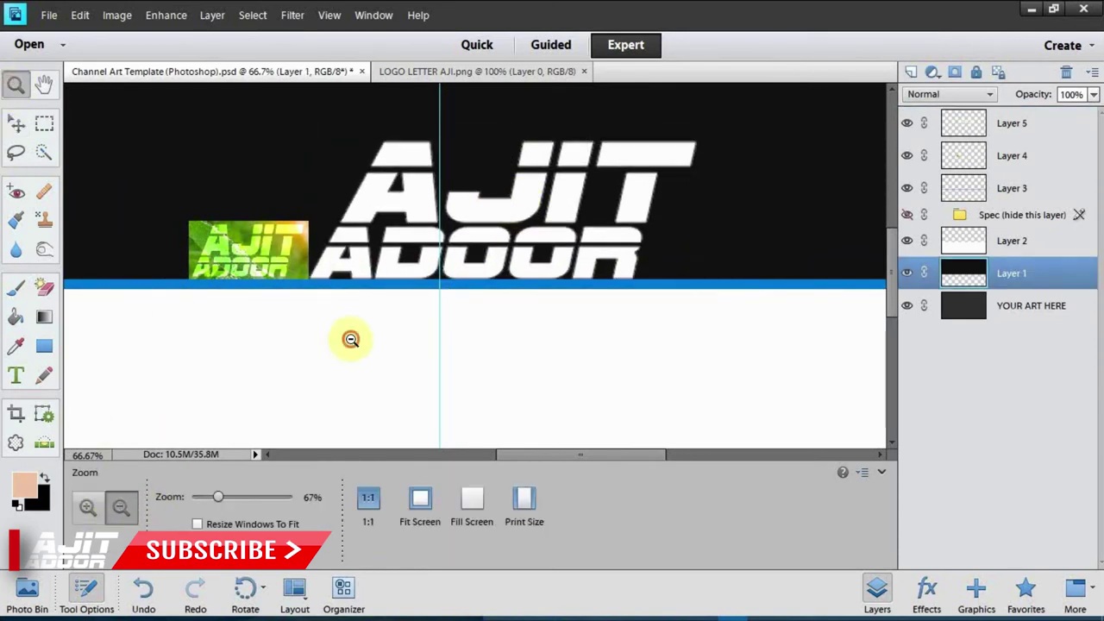
left_click(350, 339)
left_click(388, 319)
left_click(483, 293)
left_click(539, 268)
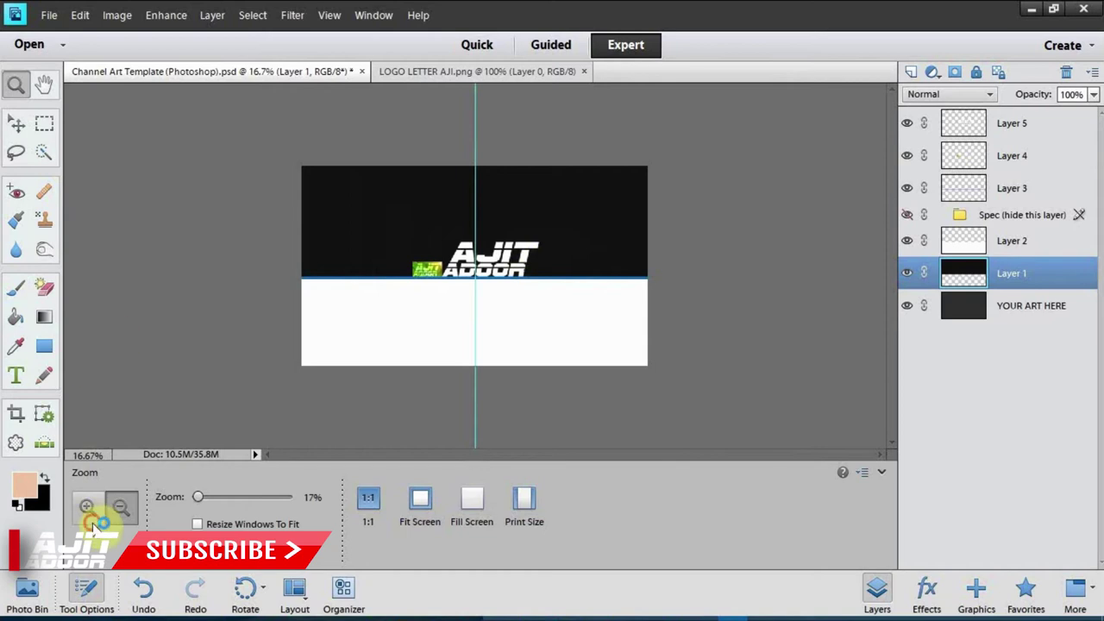
left_click(90, 516)
left_click(357, 317)
Step: Show the Spec guide overlay and make the AJIT ADOOR logo slightly shorter from the top
left_click(13, 124)
left_click(765, 314)
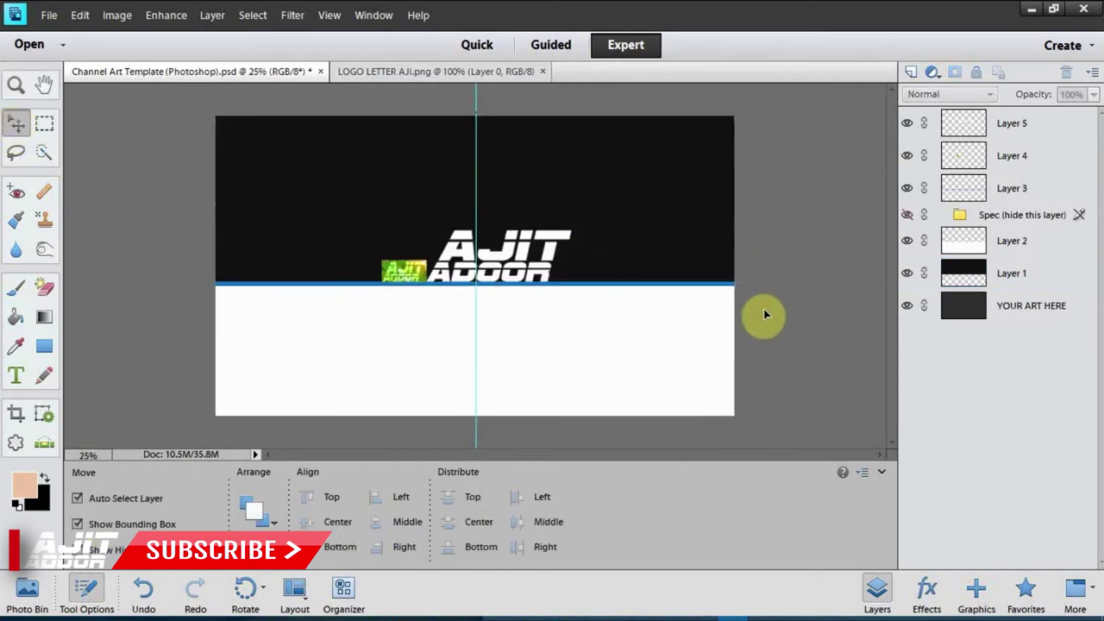
left_click(907, 215)
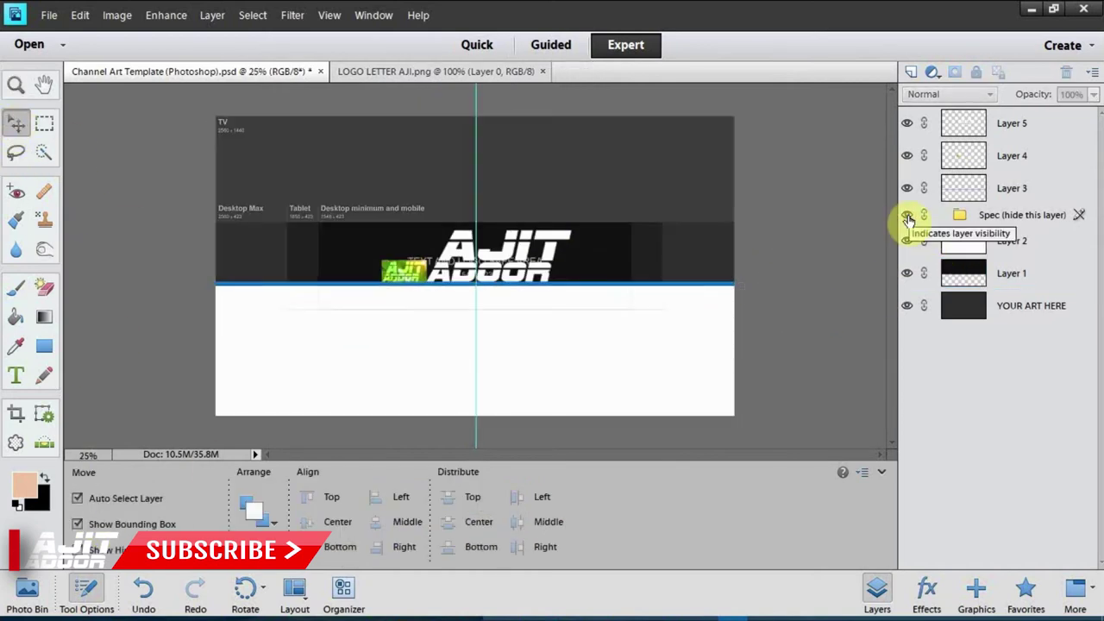
left_click(907, 216)
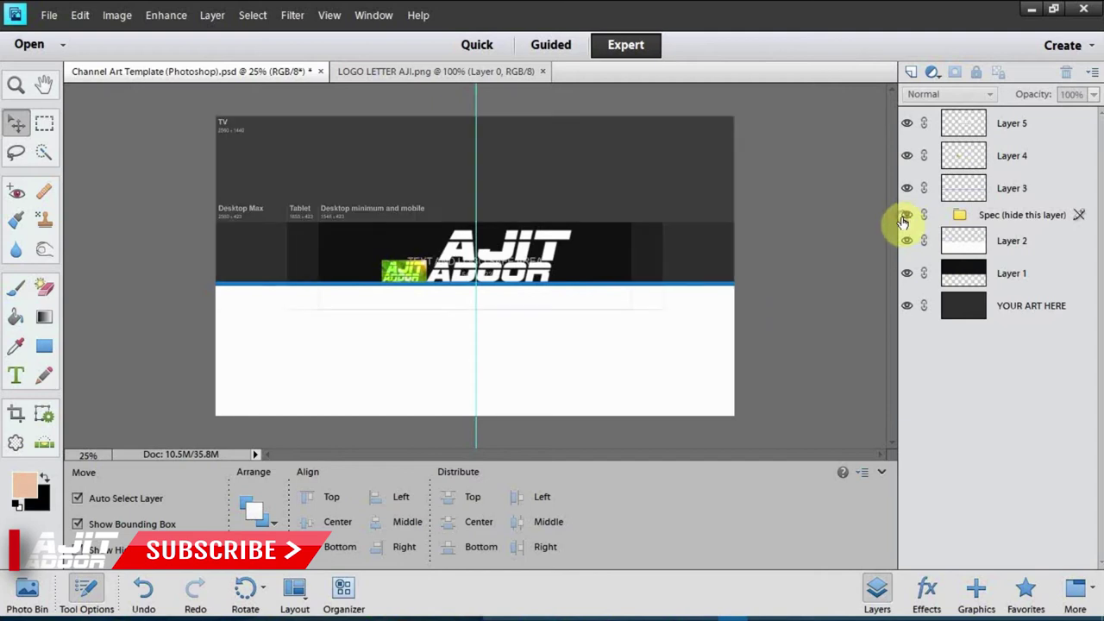
left_click(499, 241)
left_click_drag(500, 235, 499, 241)
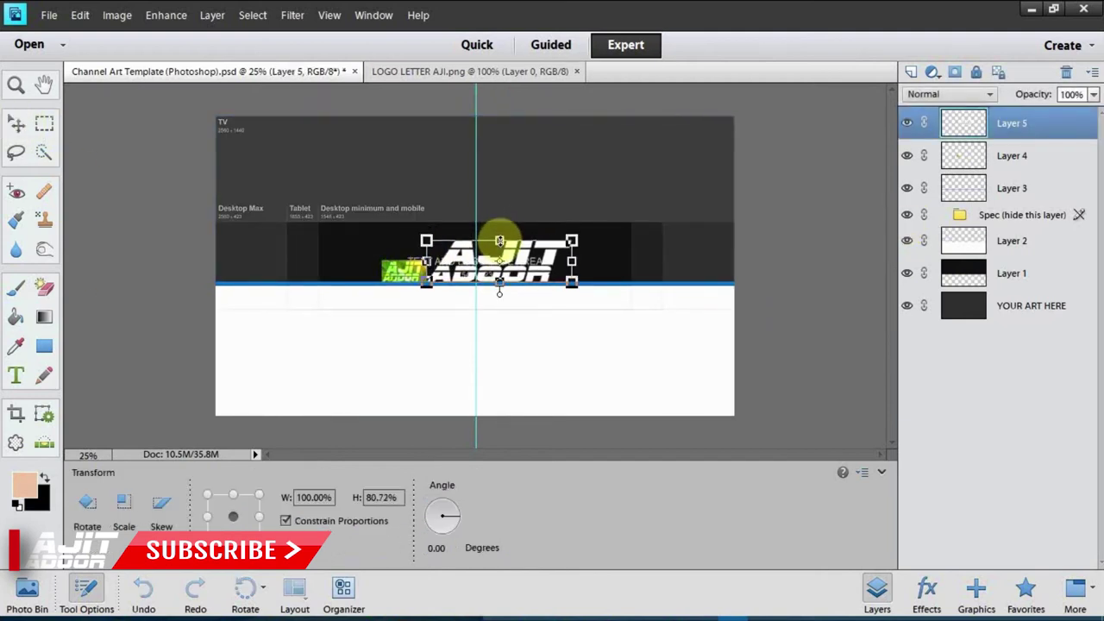
key("Return")
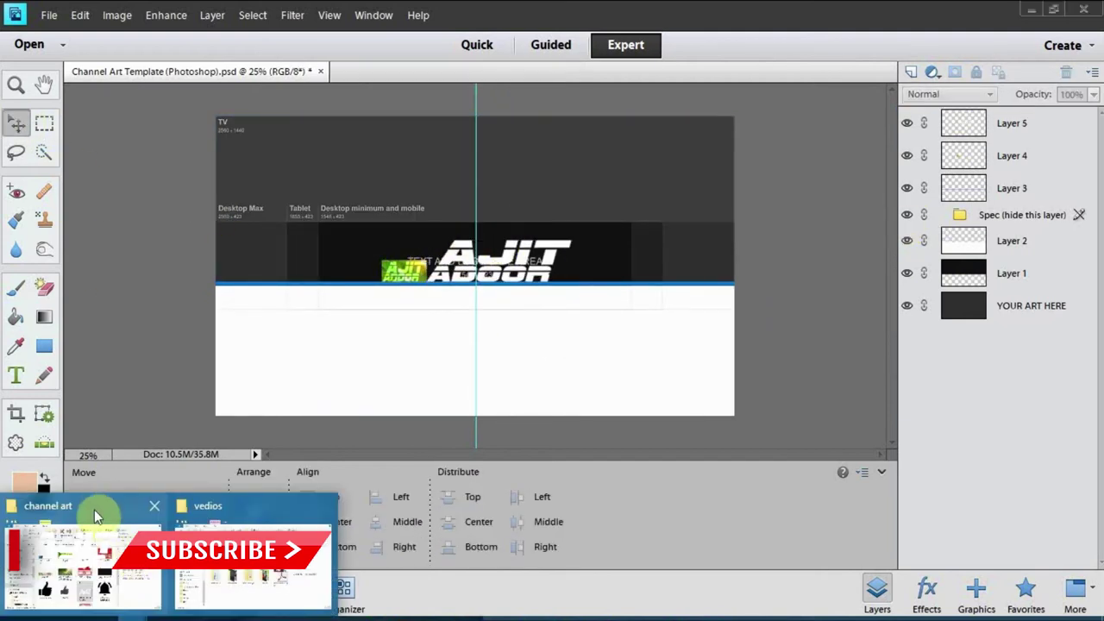
Step: Open subs.png and copy it into the channel art document as a new layer
left_click(74, 517)
left_click_drag(1021, 450, 159, 131)
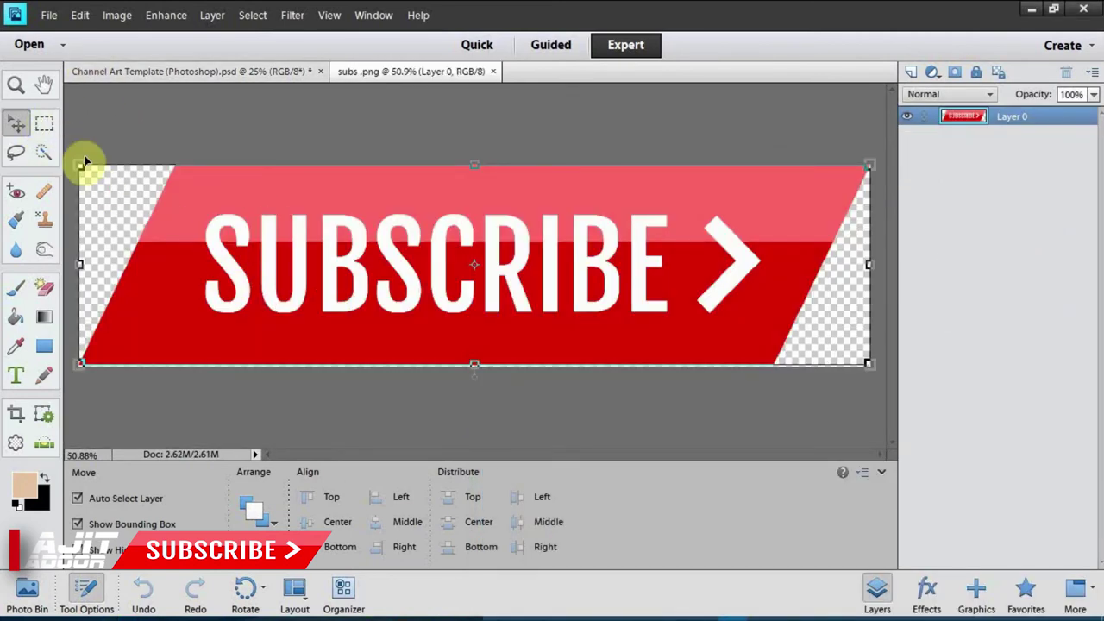
key("m")
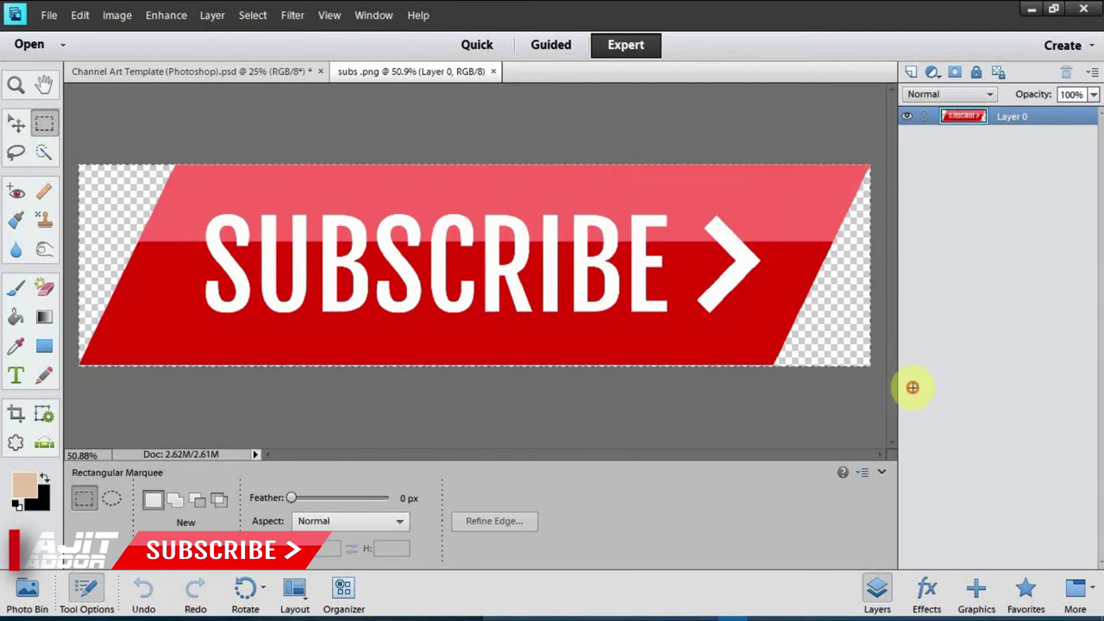
left_click(79, 15)
left_click(93, 111)
left_click(147, 70)
left_click(80, 15)
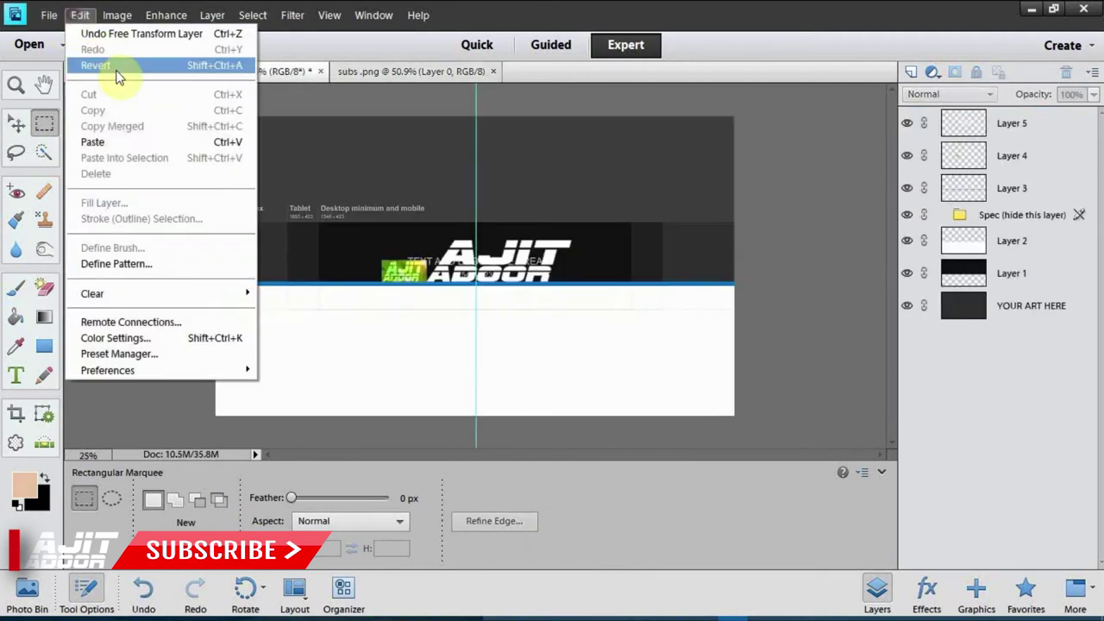
left_click(95, 141)
Step: Shrink the SUBSCRIBE banner and position it just below the logo, right of centre
left_click(16, 122)
mouse_move(567, 273)
left_mouse_down()
mouse_move(561, 335)
mouse_move(518, 303)
left_mouse_up()
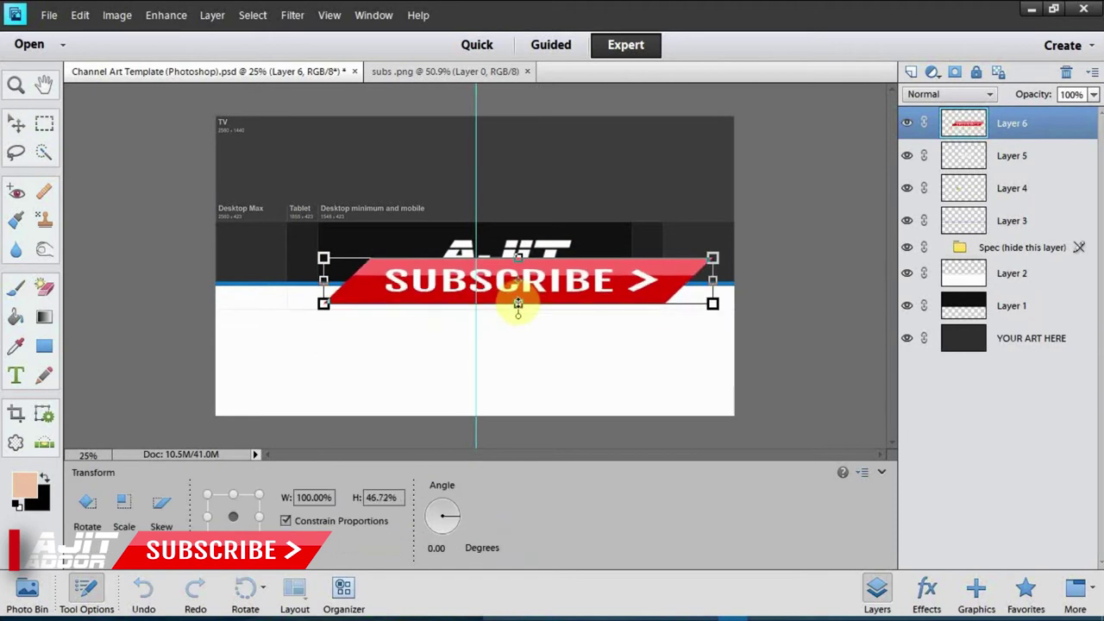
left_click_drag(519, 257, 521, 277)
left_click_drag(324, 291, 586, 291)
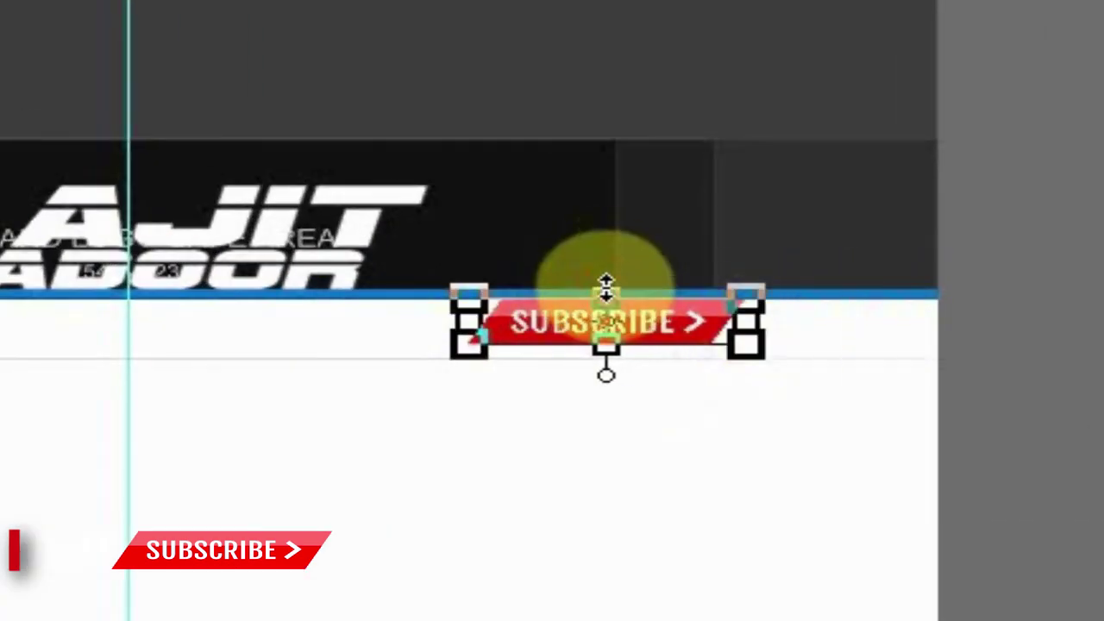
mouse_move(665, 320)
left_mouse_down()
mouse_move(579, 345)
mouse_move(561, 332)
left_mouse_up()
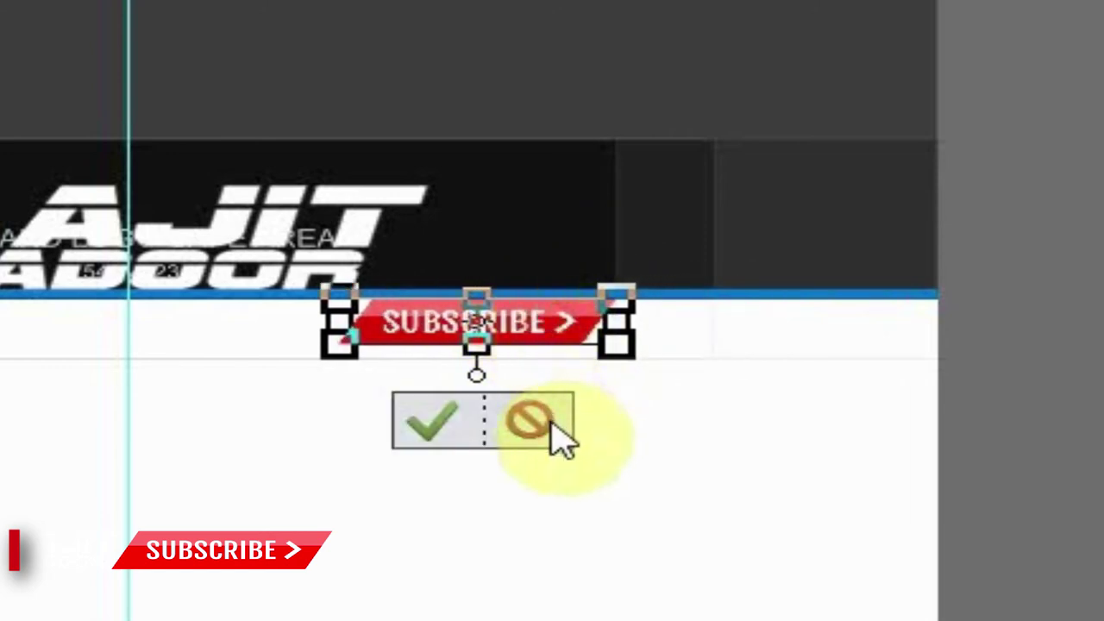
key("z")
key("Return")
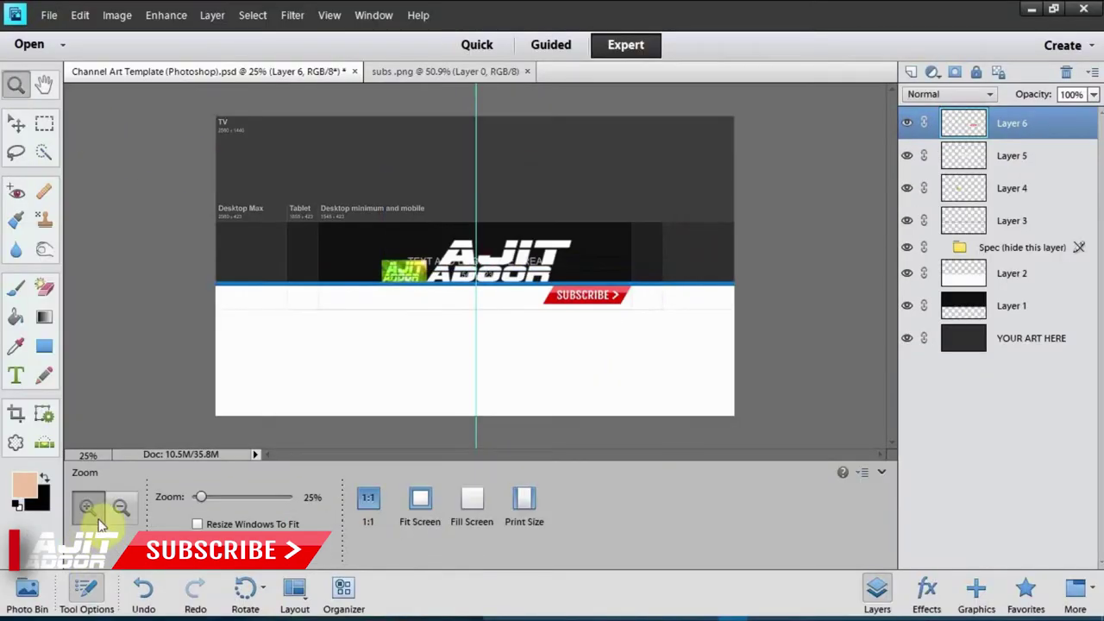
left_click(632, 299)
left_click(642, 297)
left_click(611, 288)
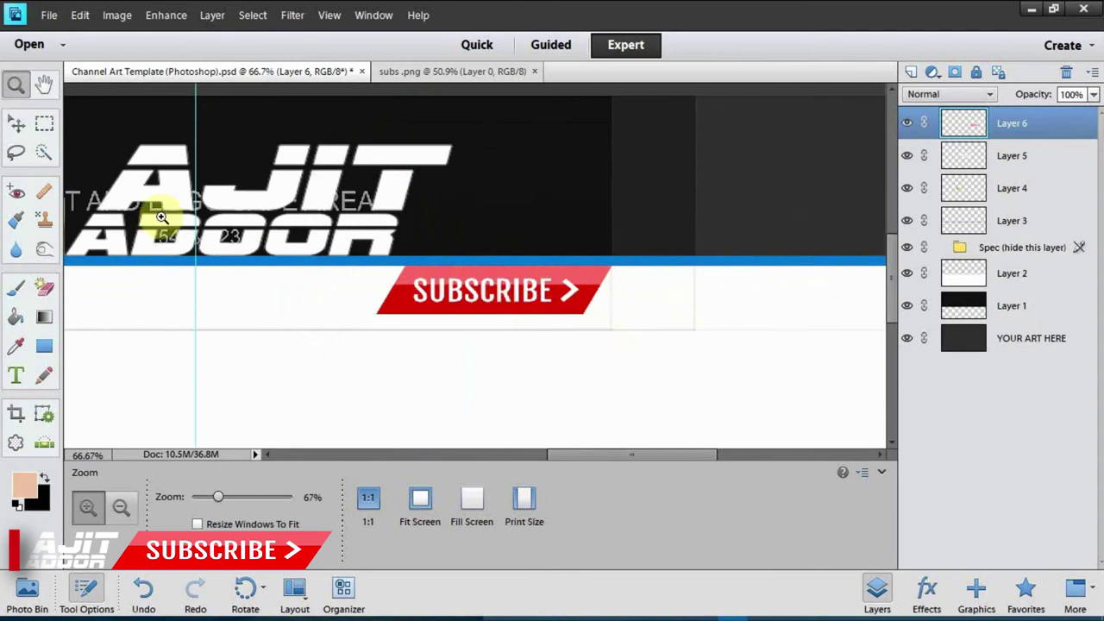
key("v")
left_click_drag(543, 292, 528, 296)
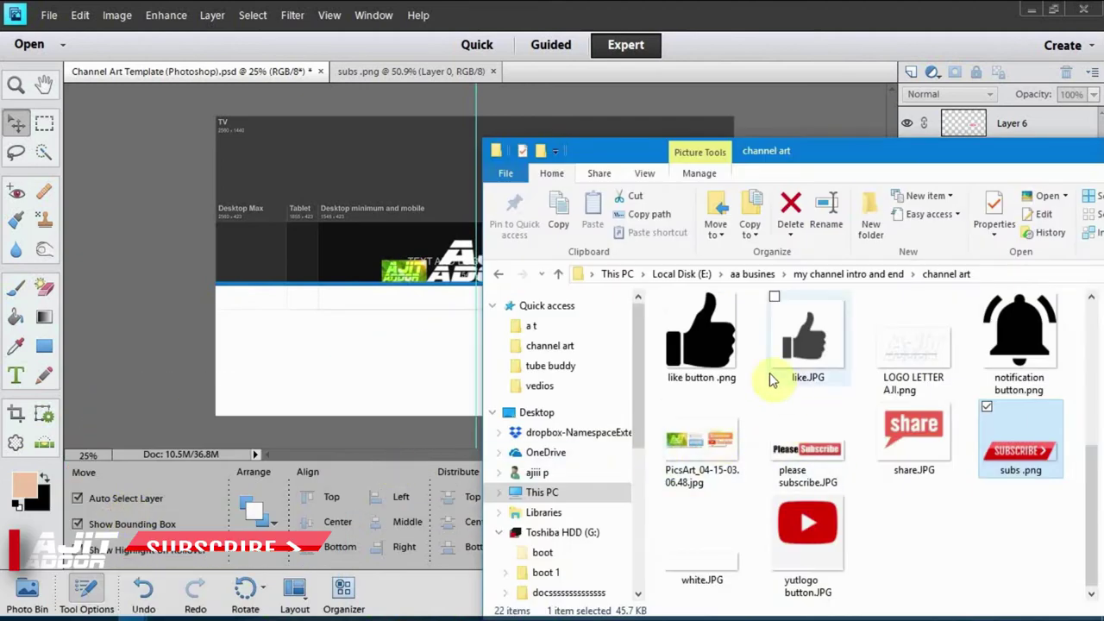
Step: Open like button.png and copy the thumbs-up into the channel art document
double_click(701, 345)
left_click(492, 73)
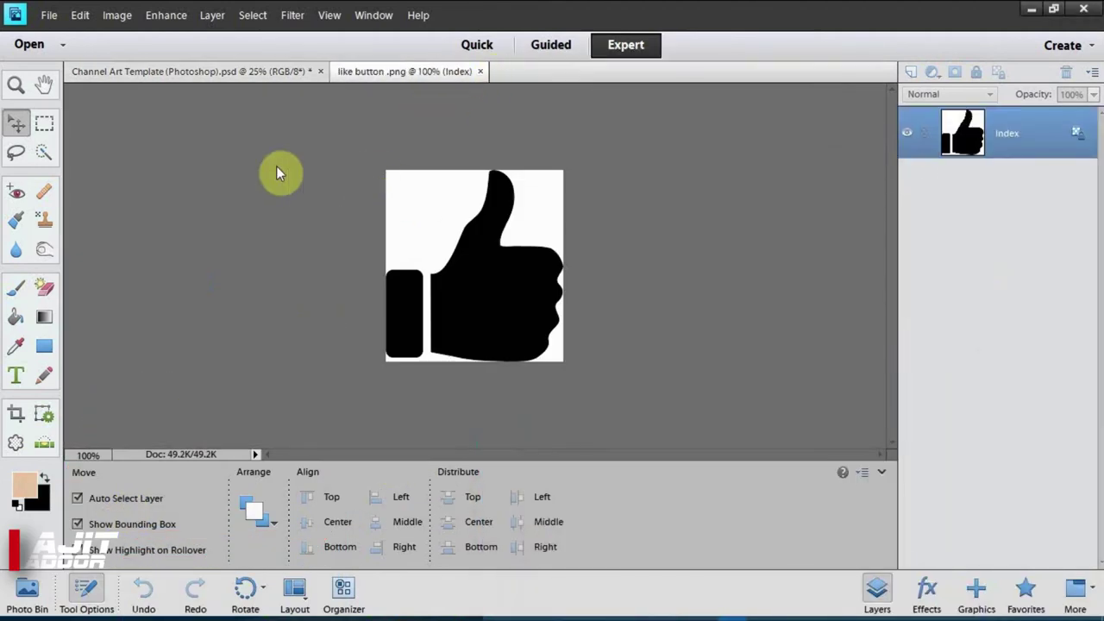
left_click(45, 124)
mouse_move(384, 168)
left_mouse_down()
mouse_move(505, 354)
mouse_move(564, 362)
left_mouse_up()
left_click(79, 15)
left_click(99, 110)
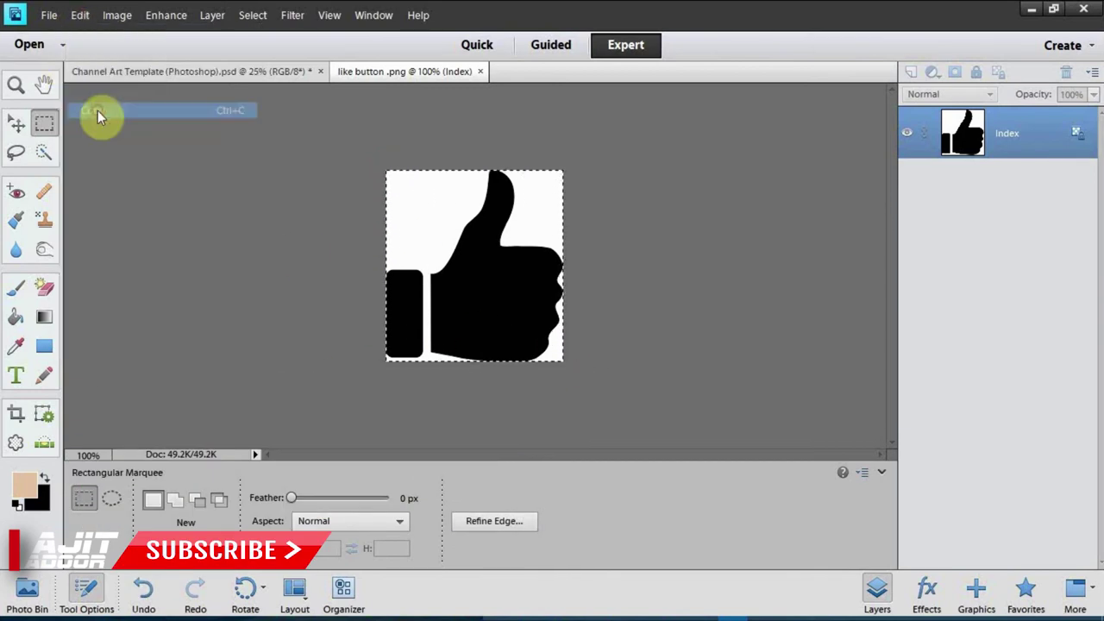
left_click(89, 71)
left_click(80, 14)
left_click(86, 140)
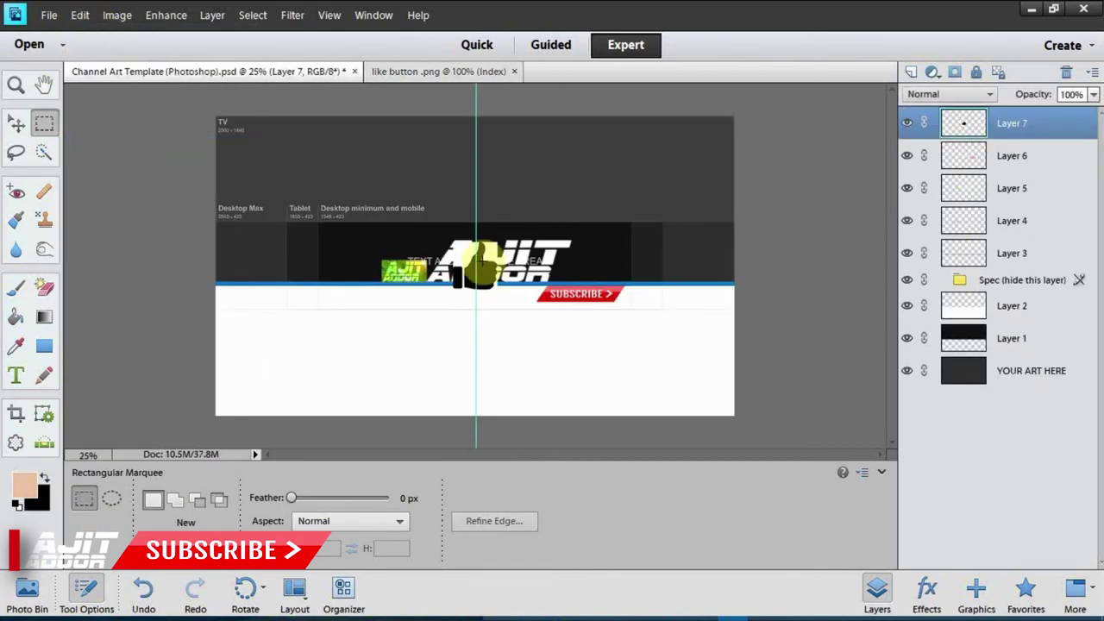
Step: Shrink the thumbs-up to icon size and place it beside the SUBSCRIBE banner
left_click(16, 123)
left_click_drag(497, 271, 497, 307)
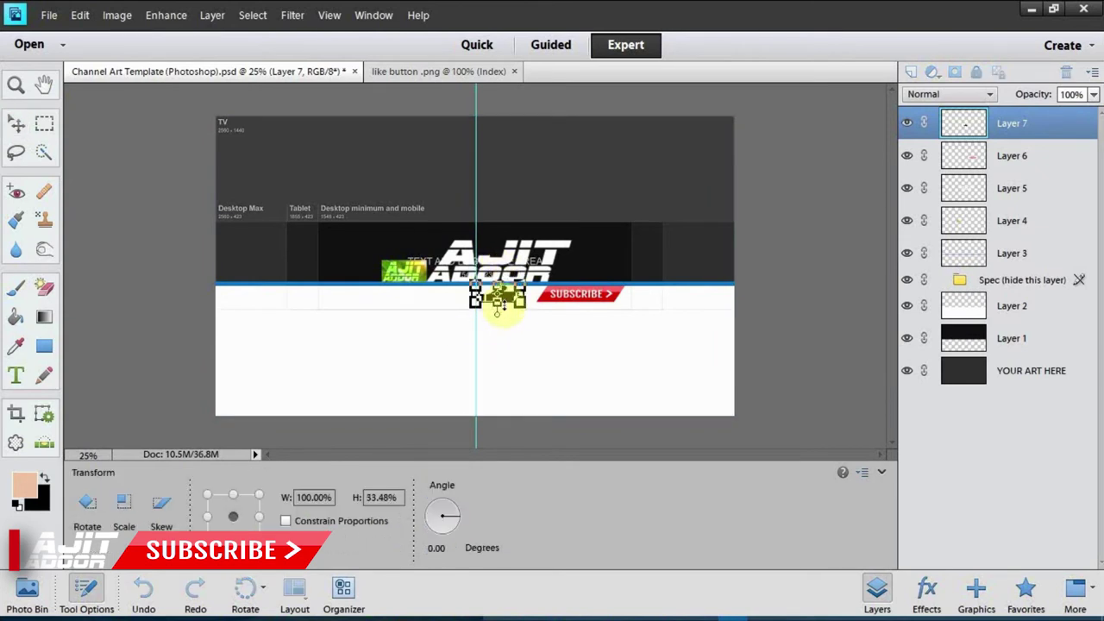
key("z")
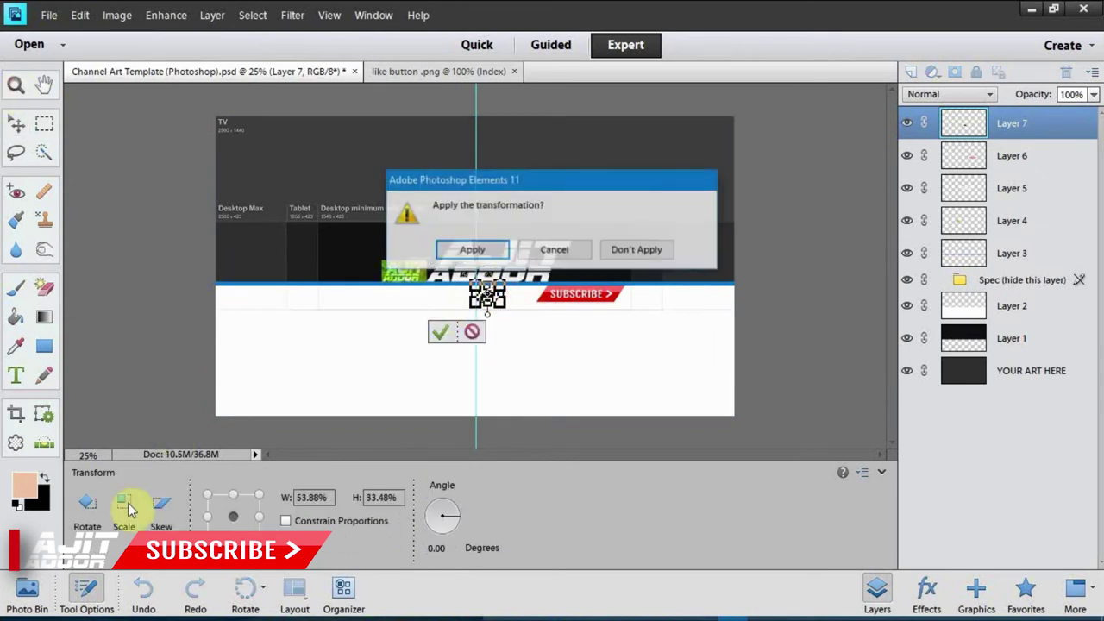
left_click(459, 246)
left_click(500, 296)
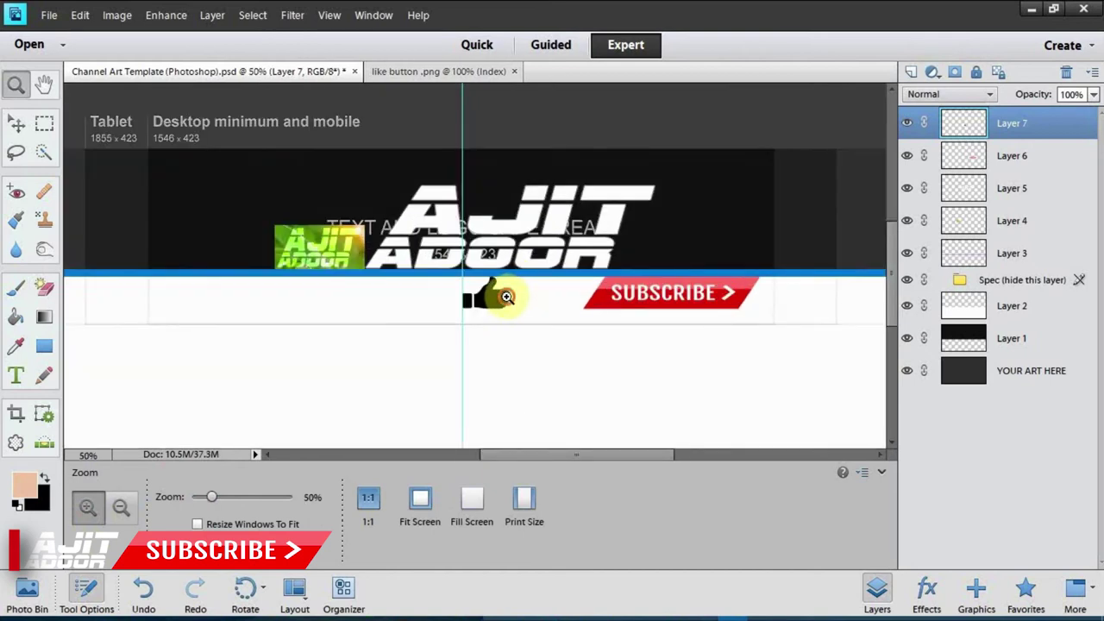
left_click(501, 296)
left_click(16, 127)
left_click_drag(493, 290, 578, 285)
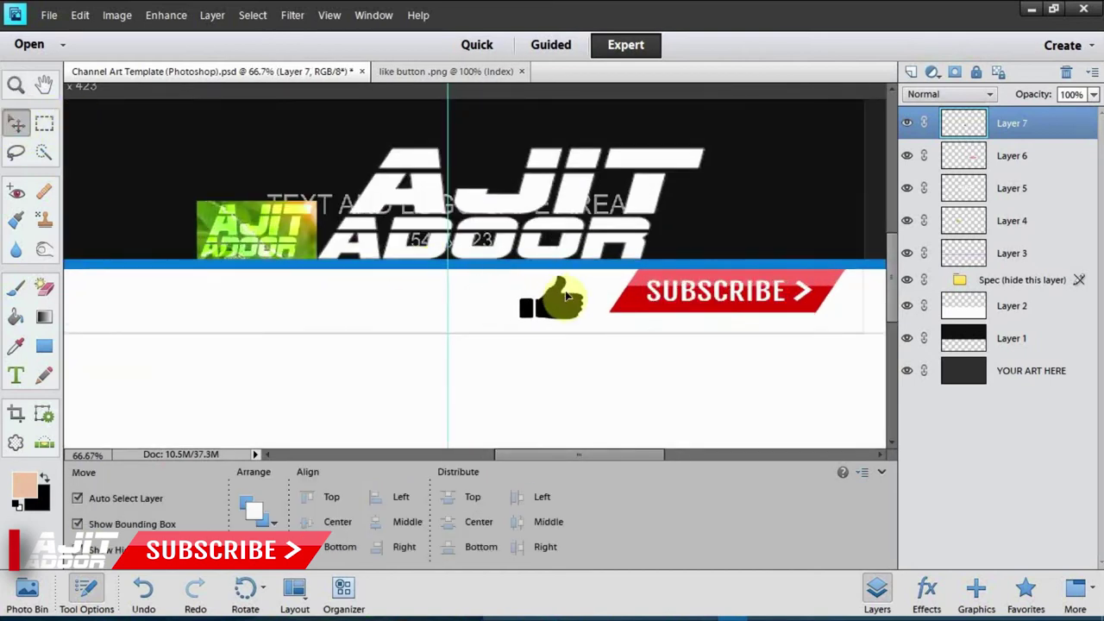
left_click(578, 288)
Step: Narrow the thumbs-up, then open sharuye.JPG and erase its white background
left_click_drag(532, 290, 545, 294)
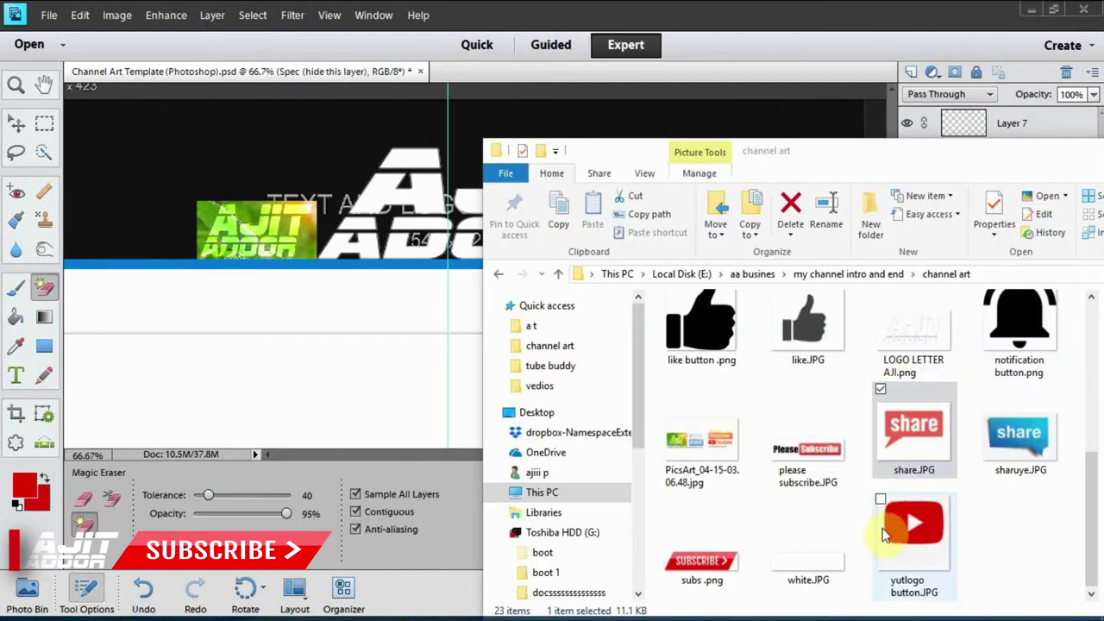
left_click(1005, 455)
left_click_drag(1005, 456, 321, 276)
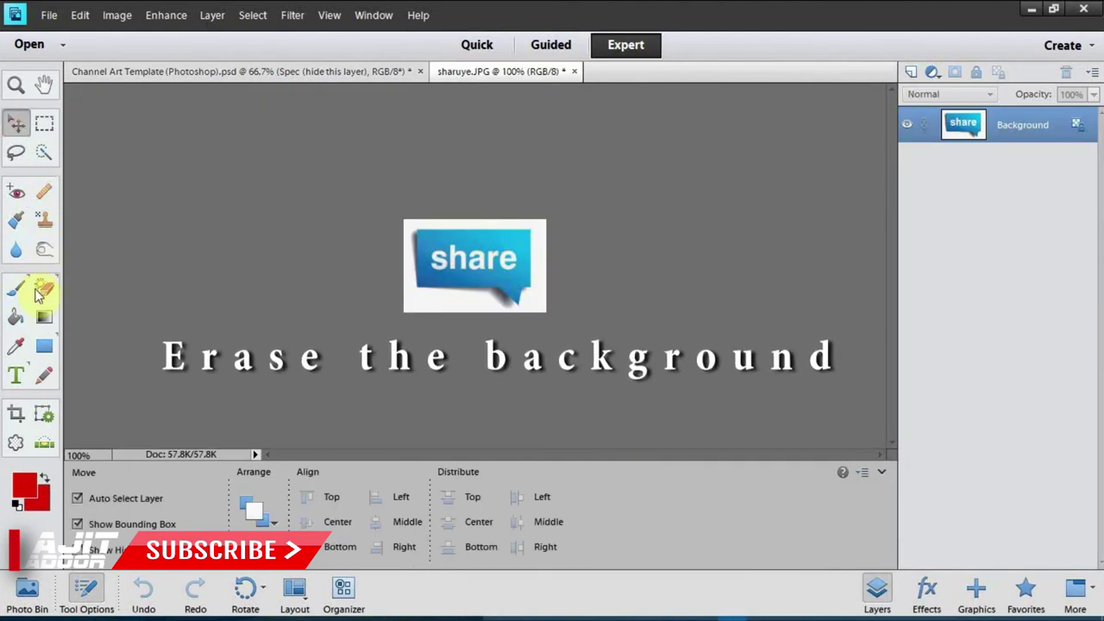
left_click(42, 291)
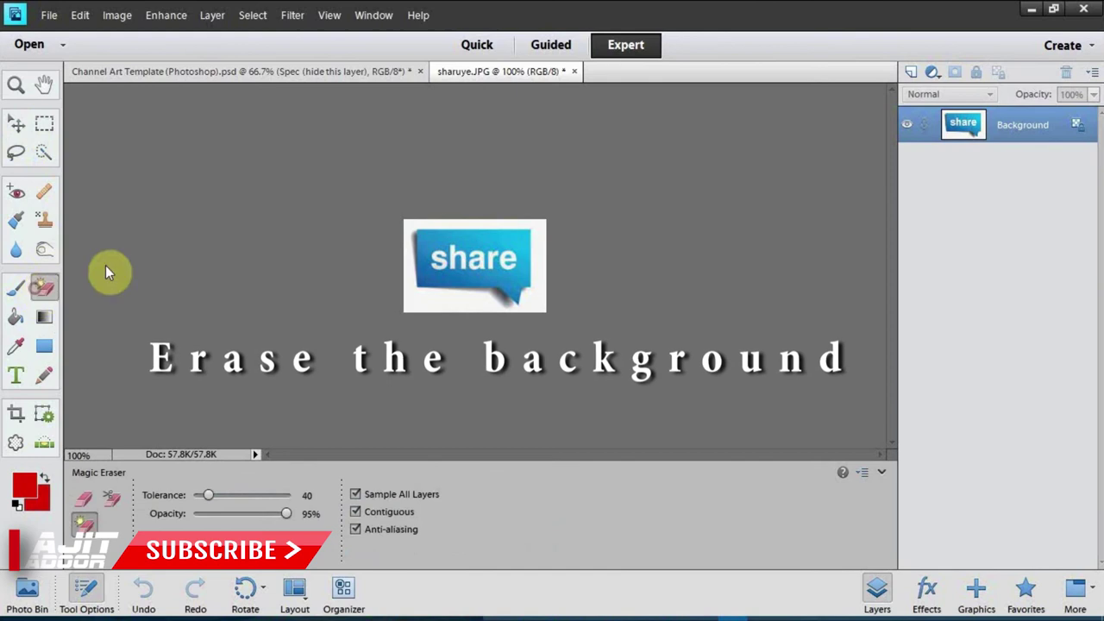
left_click(412, 297)
Step: Copy the share bubble into the channel art and place it left of the thumbs-up
key("m")
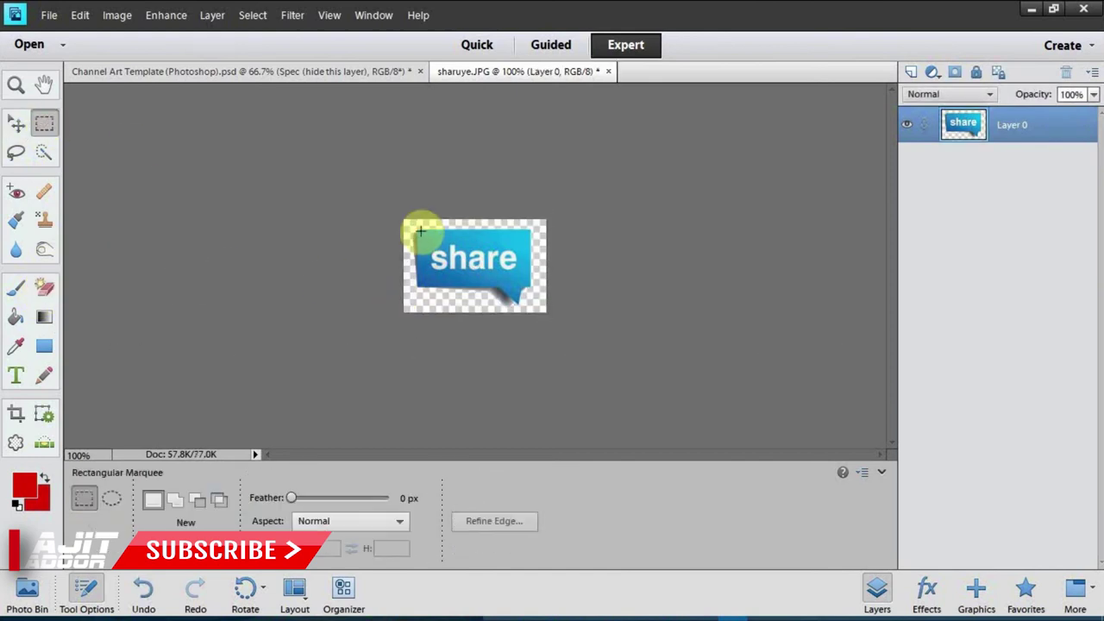
left_click(80, 15)
left_click(97, 108)
left_click(144, 74)
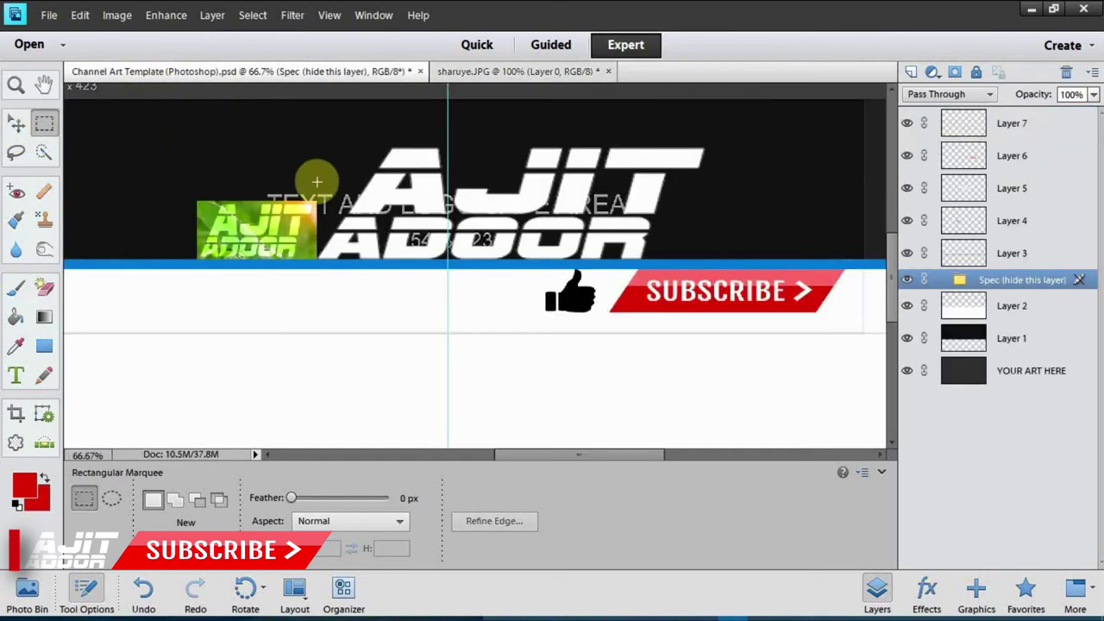
left_click(82, 15)
left_click(103, 141)
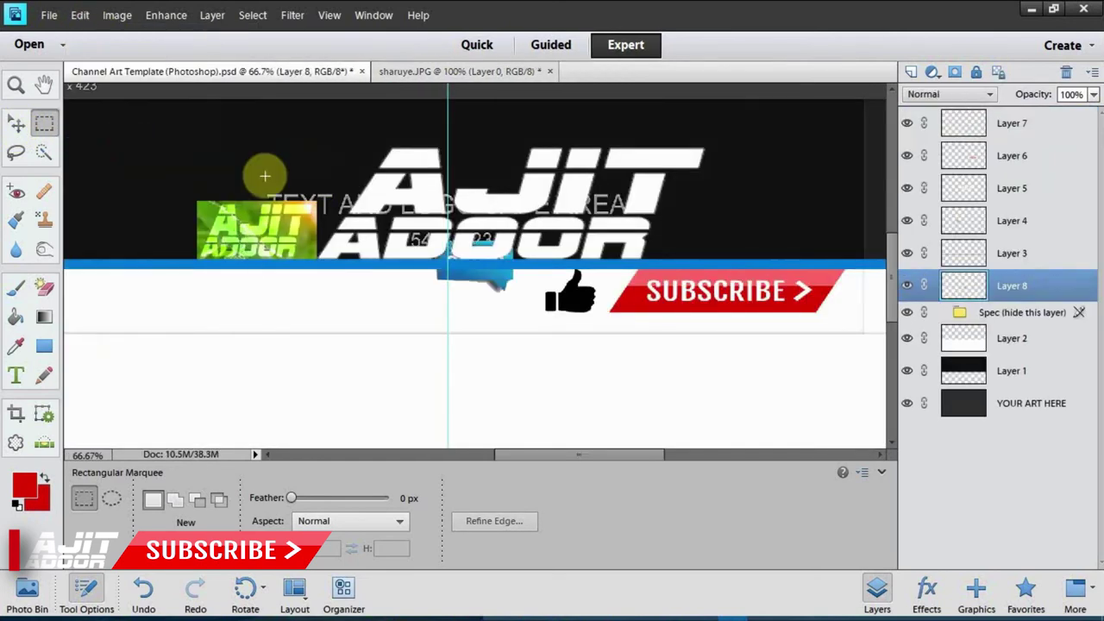
left_click(19, 128)
left_click_drag(496, 294, 507, 316)
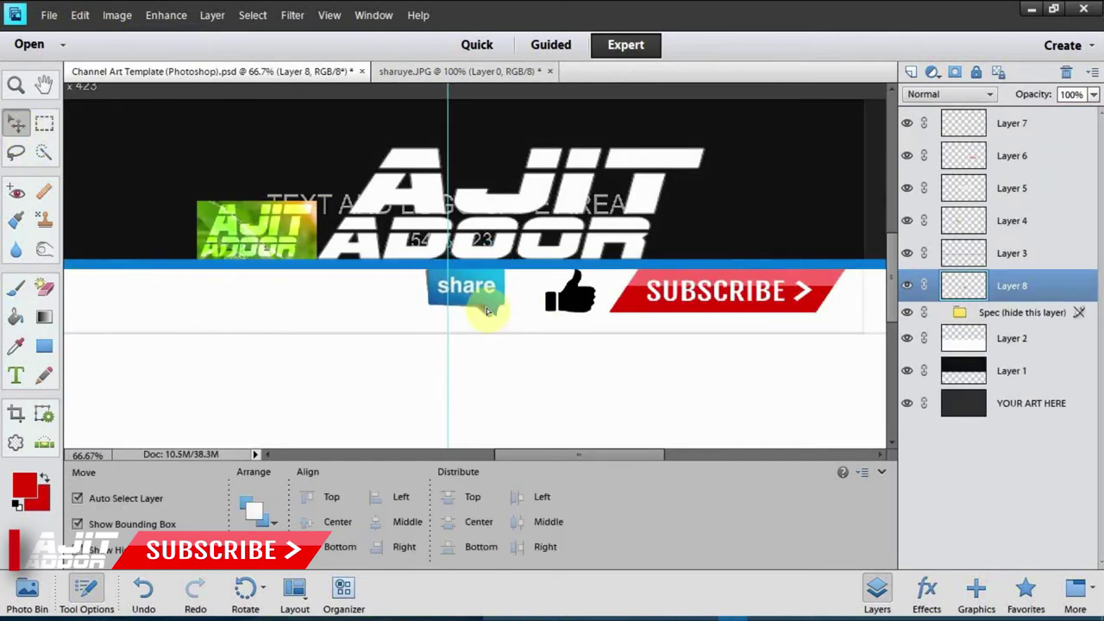
key("ctrl+minus")
key("ctrl+minus")
key("ctrl+minus")
mouse_move(48, 513)
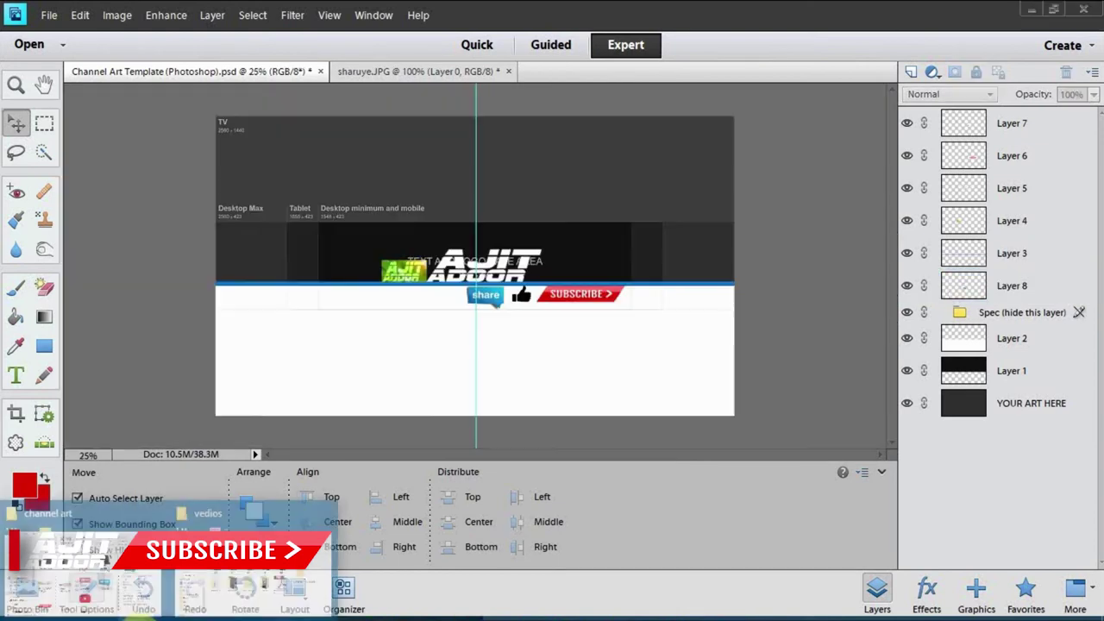
Step: Open notification button.png, convert it to RGB, and erase its white background
left_click(92, 518)
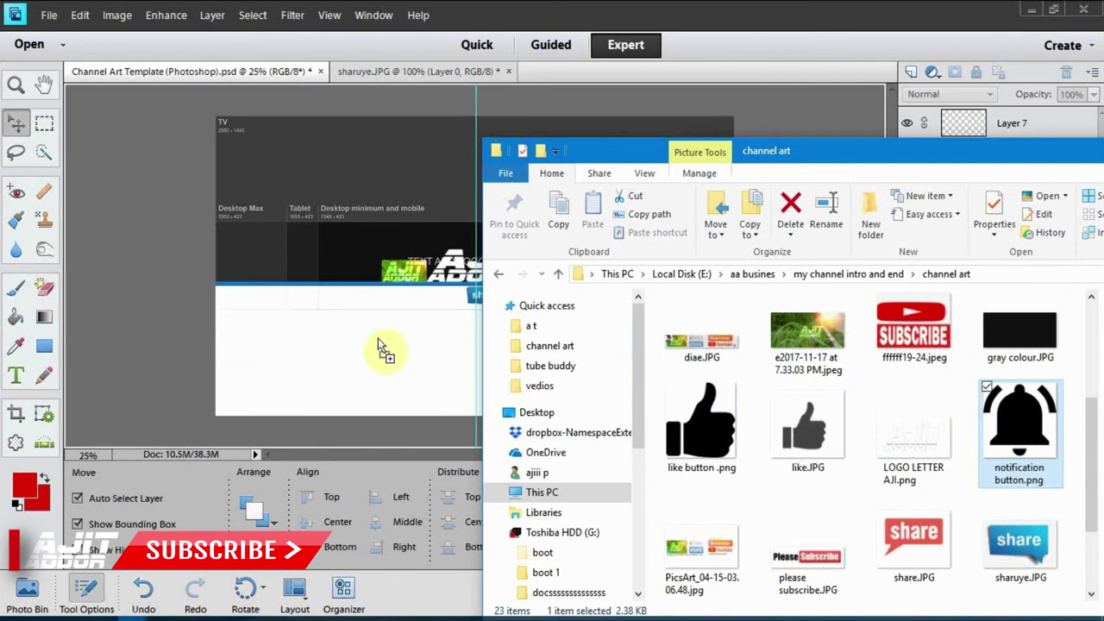
left_click_drag(1021, 434, 371, 340)
left_click(44, 288)
left_click(401, 274)
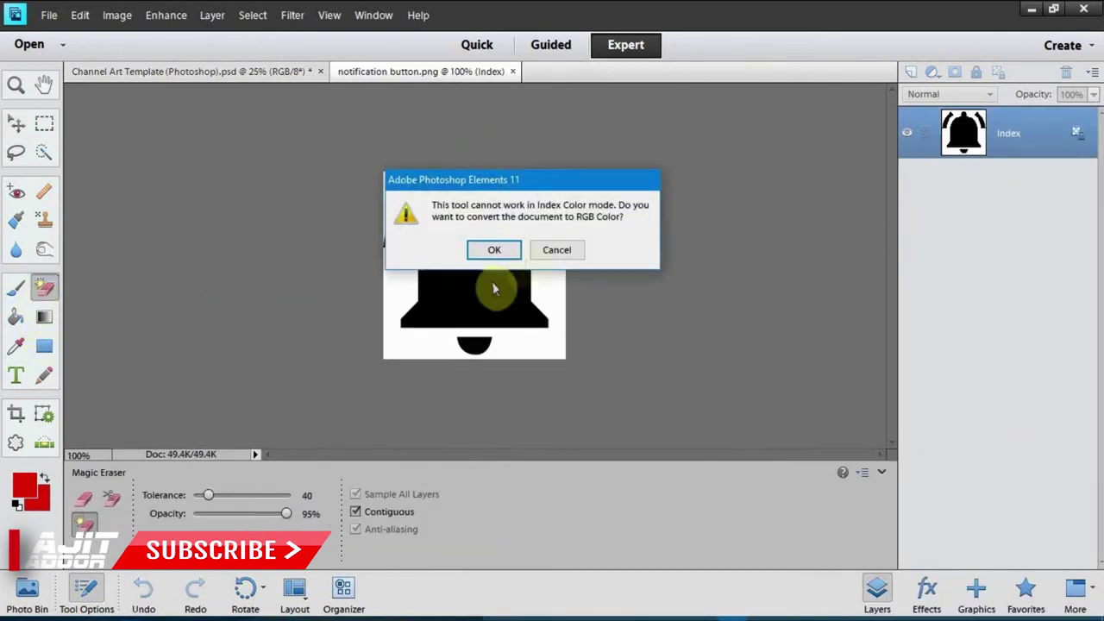
left_click(492, 250)
left_click(411, 280)
Step: Copy the whole bell image and paste it into the channel art banner
left_click(44, 123)
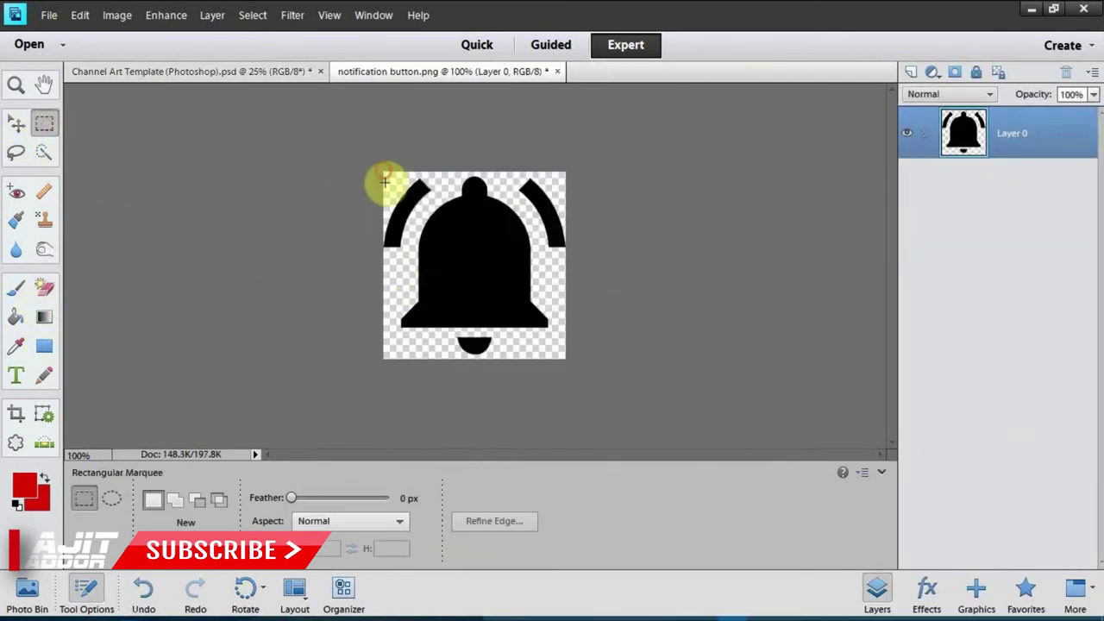
left_click_drag(385, 182, 566, 359)
left_click(80, 14)
left_click(95, 110)
left_click(190, 71)
left_click(79, 15)
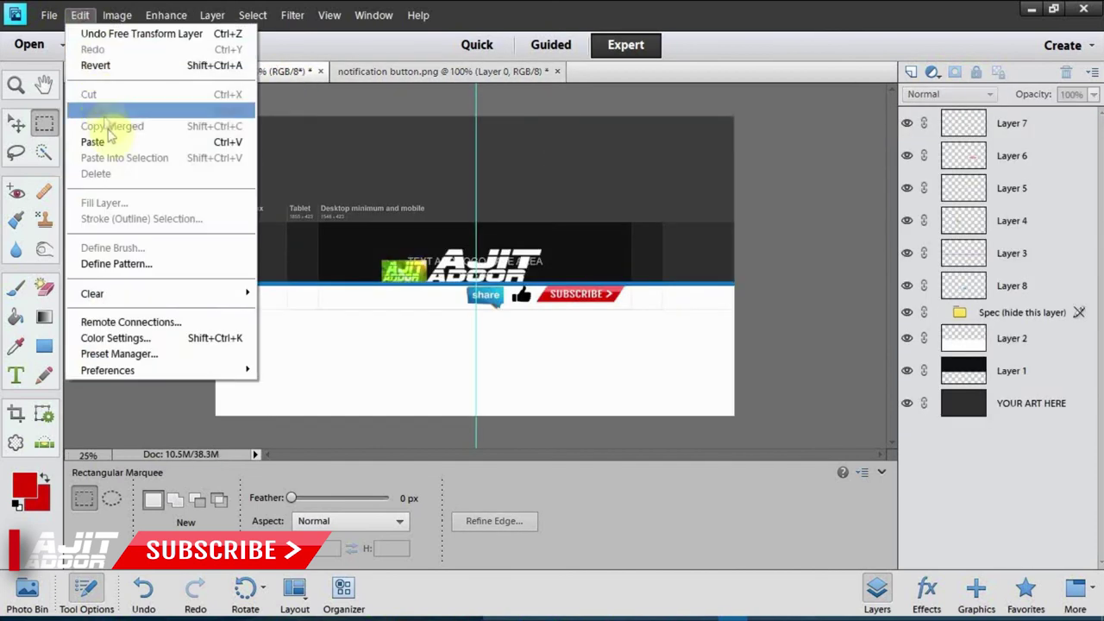
left_click(92, 142)
Step: Place the bell left of the share button and shorten it to about 89% height
left_click(16, 124)
left_click_drag(483, 286, 434, 296)
key("z")
left_click(435, 308)
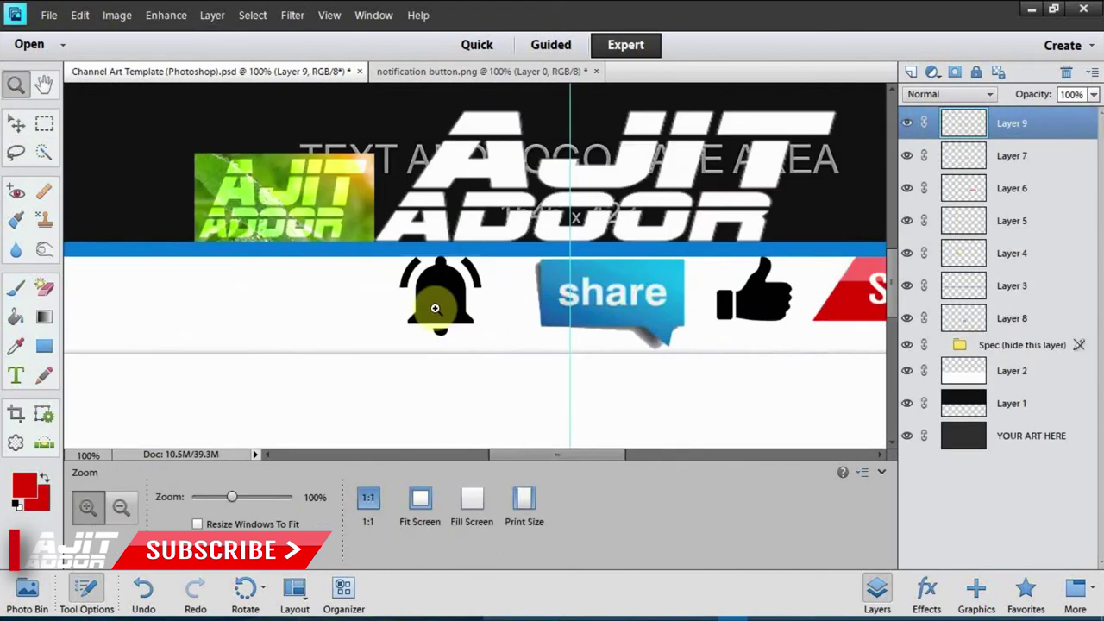
key("v")
left_click_drag(446, 205, 446, 218)
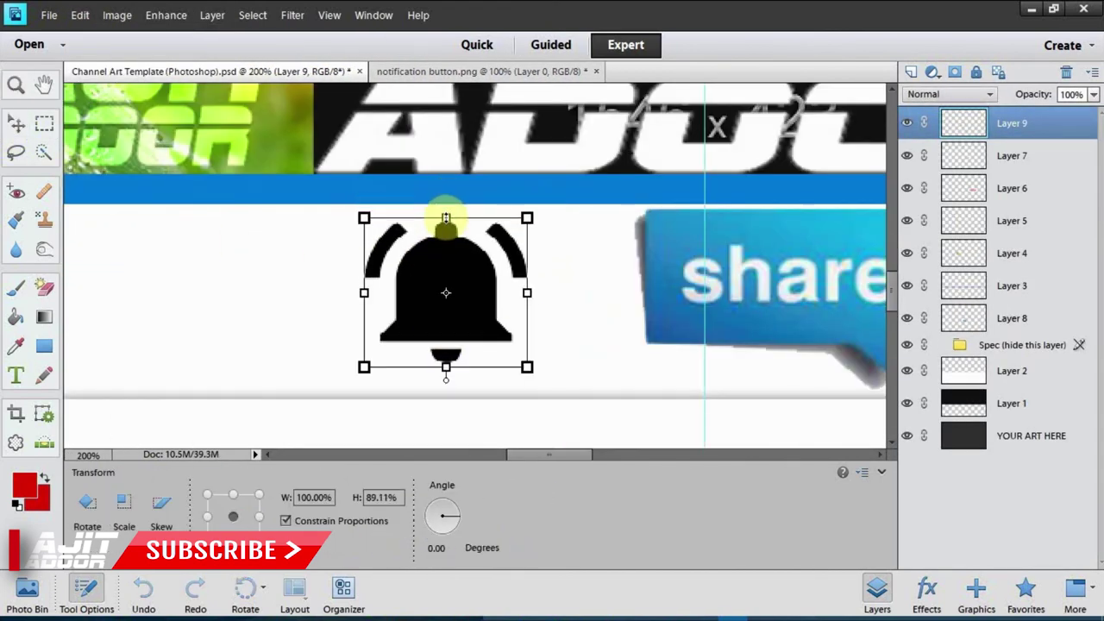
left_click_drag(512, 290, 565, 278)
left_click(502, 388)
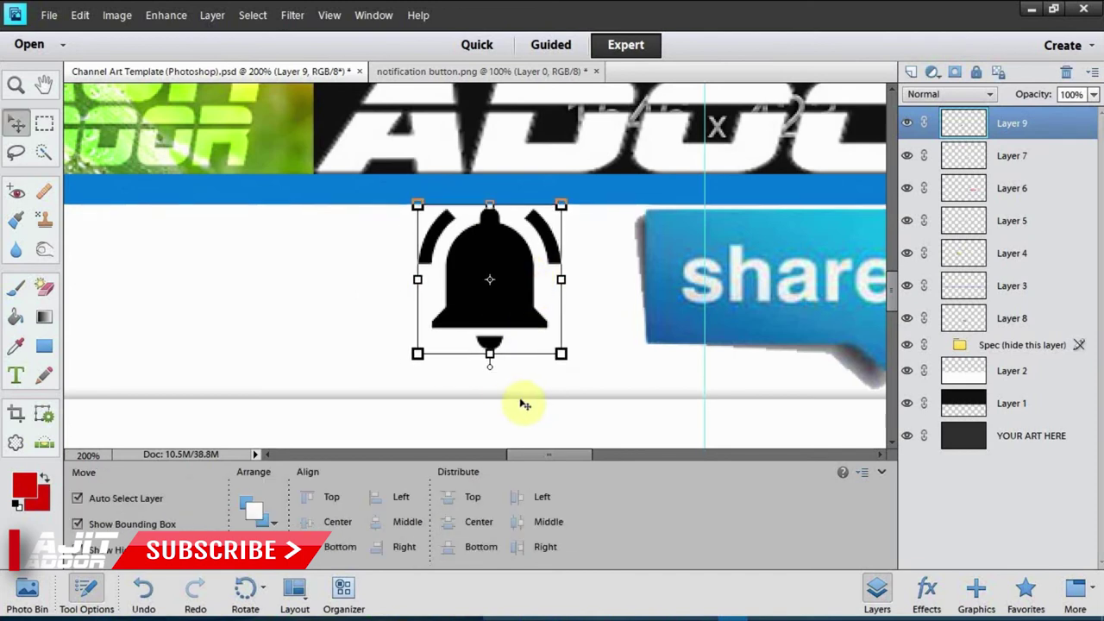
left_click(16, 83)
left_click(16, 124)
key("ctrl+0")
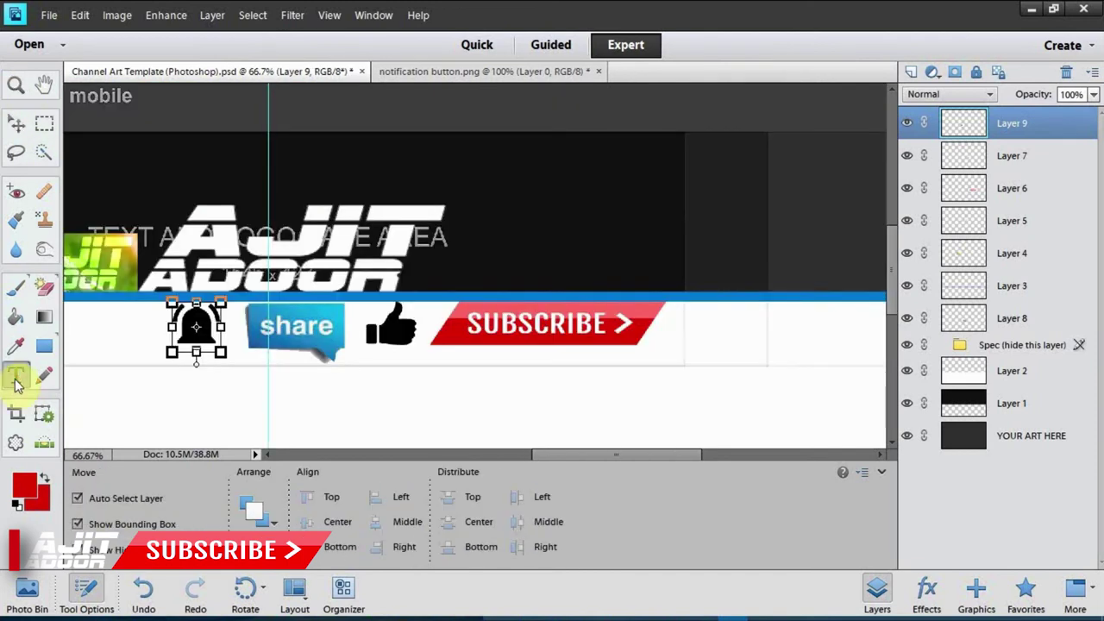
left_click(494, 289)
type("Pl")
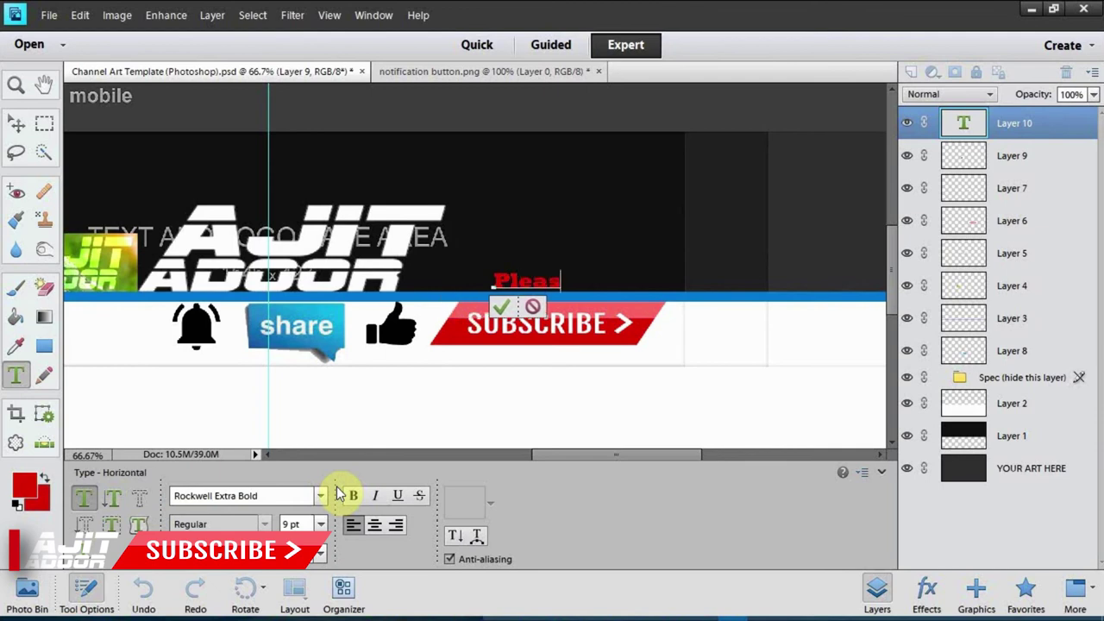
Step: Type red 'Please' and 'My Channel' text near the Subscribe button
type("eas")
left_click(576, 274)
type("My Cha")
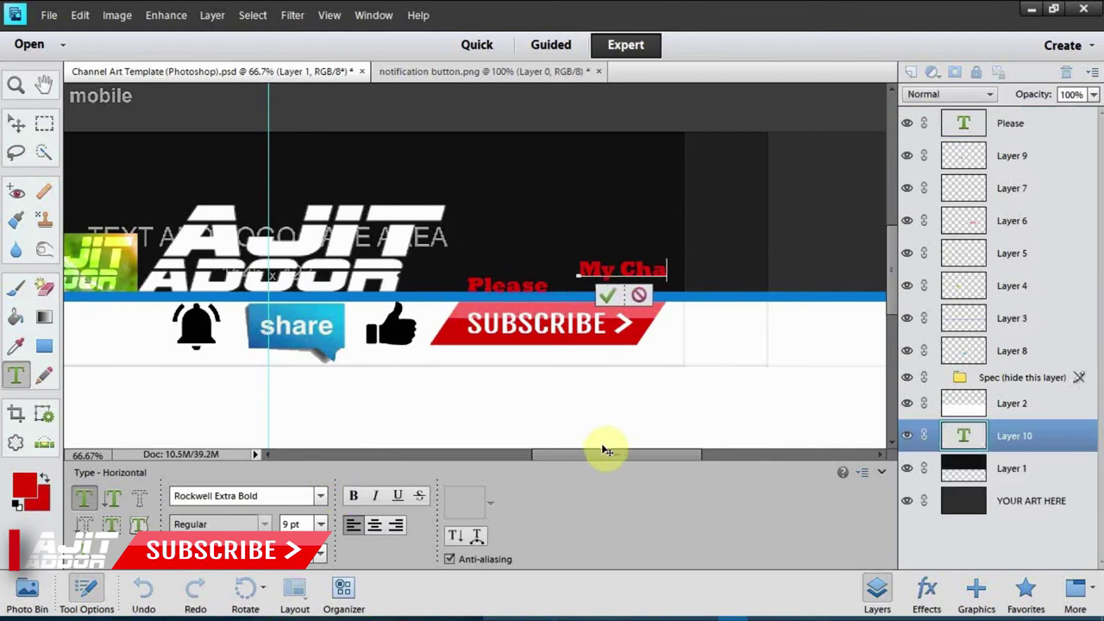
type("nnel")
left_click(607, 295)
Step: Bring the My Channel layer to front and place it just below the Subscribe button
left_click_drag(682, 285, 590, 259)
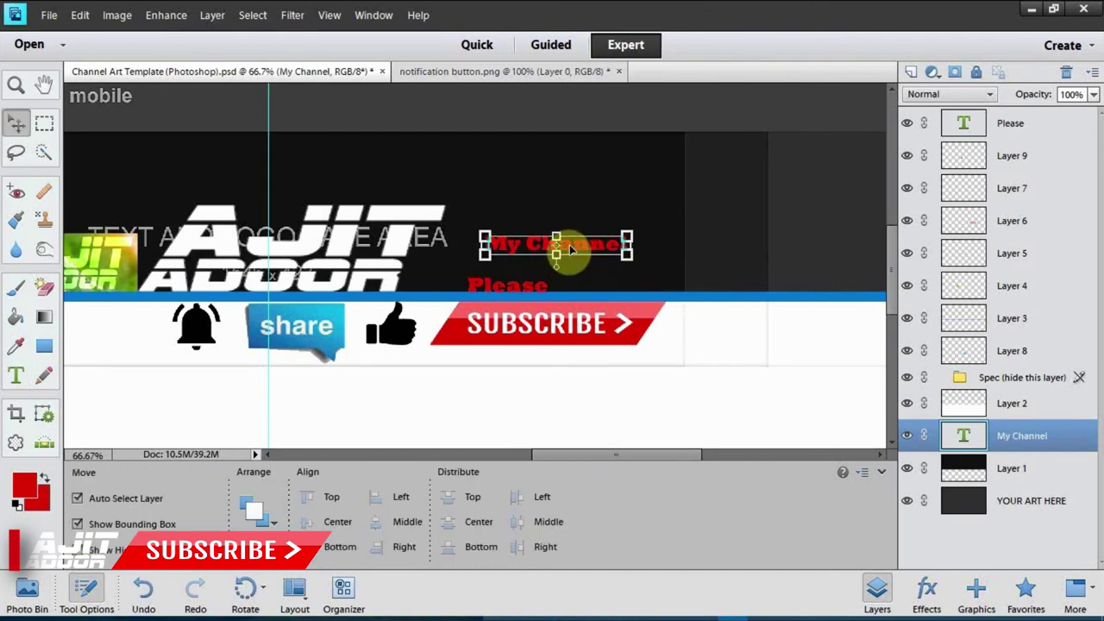
right_click(595, 261)
left_click(616, 359)
left_click_drag(595, 249, 607, 362)
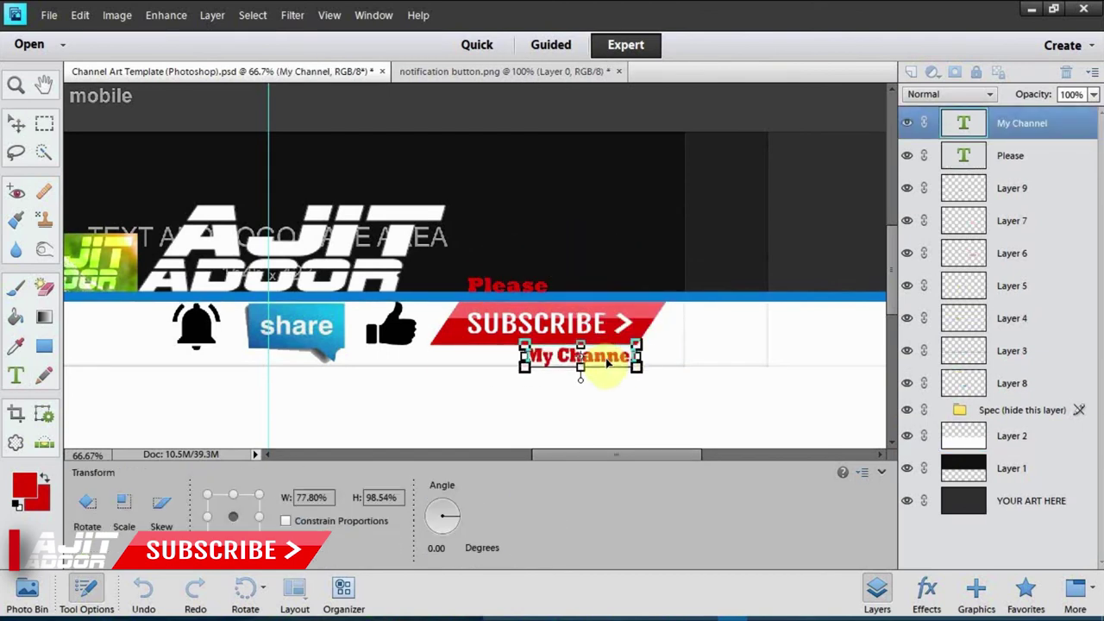
left_click(578, 397)
left_click(78, 134)
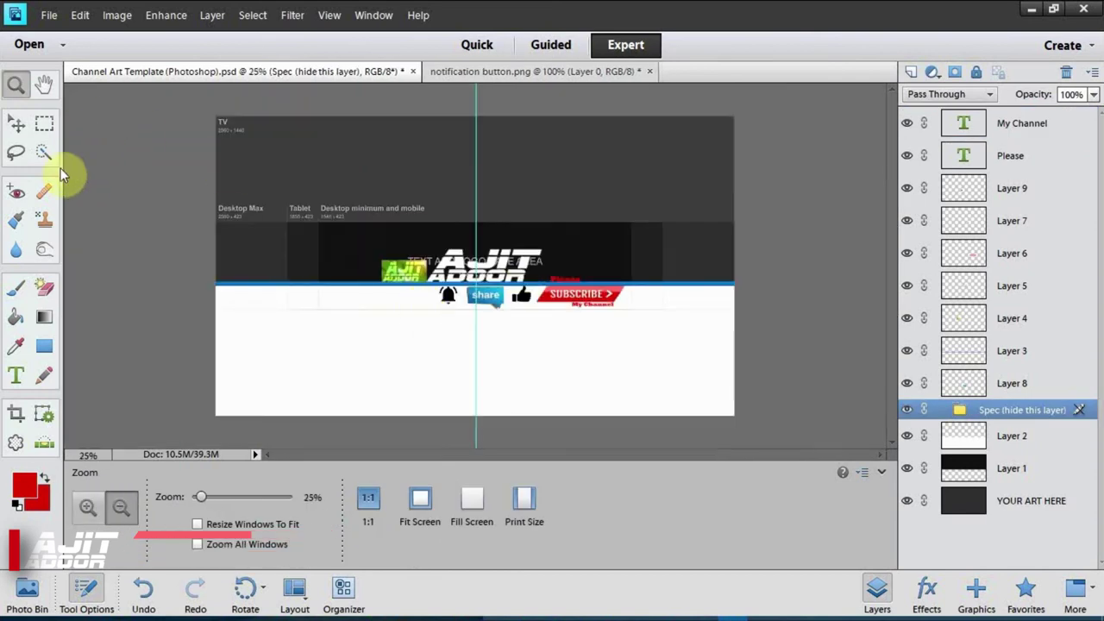
Step: Hide the Spec guide group and save the banner as a quality-12 JPEG in channel art
left_click(13, 126)
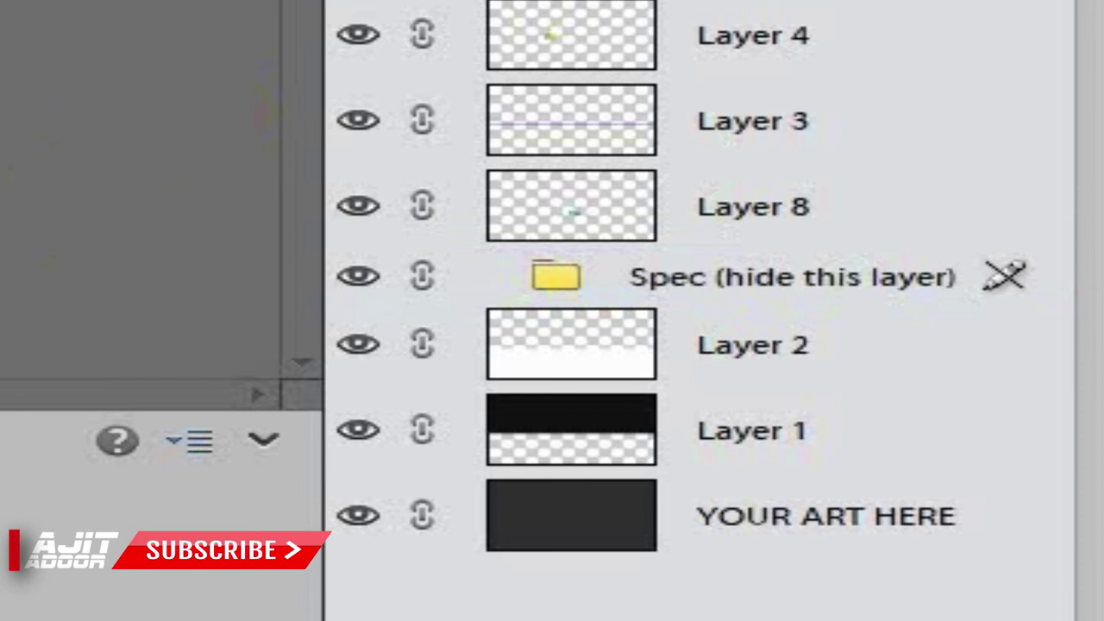
left_click(360, 274)
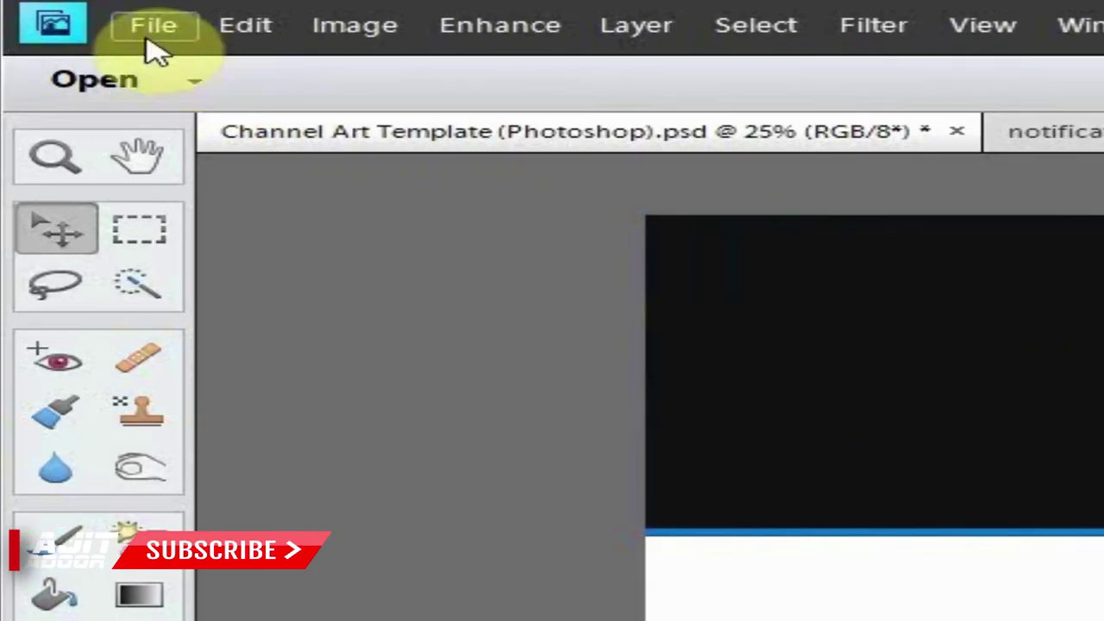
left_click(148, 36)
left_click(226, 325)
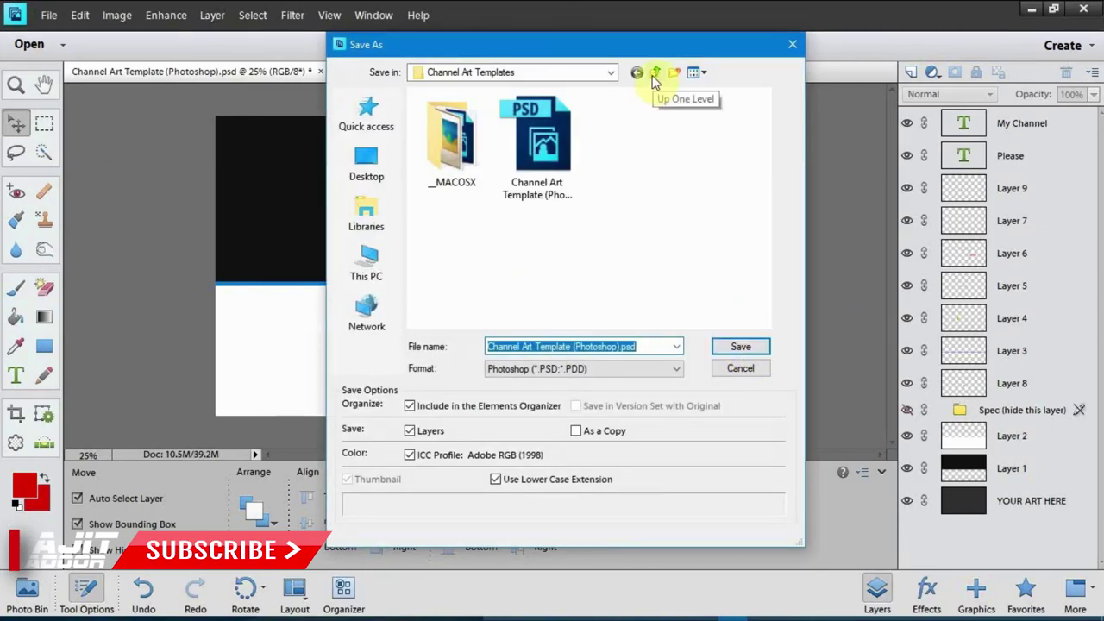
left_click(656, 76)
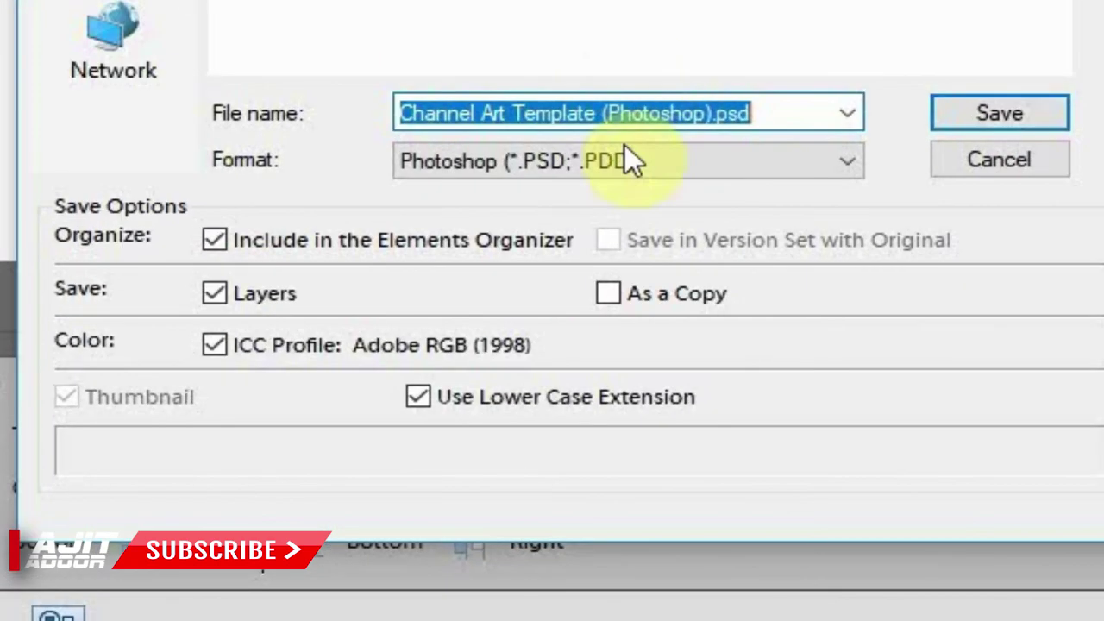
left_click(706, 167)
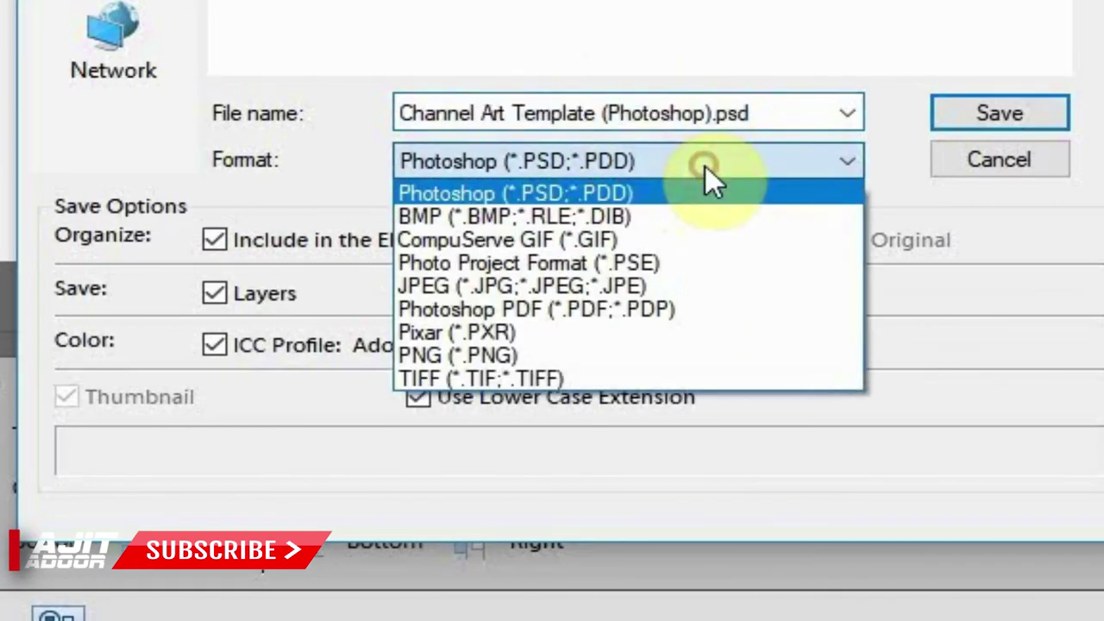
left_click(646, 281)
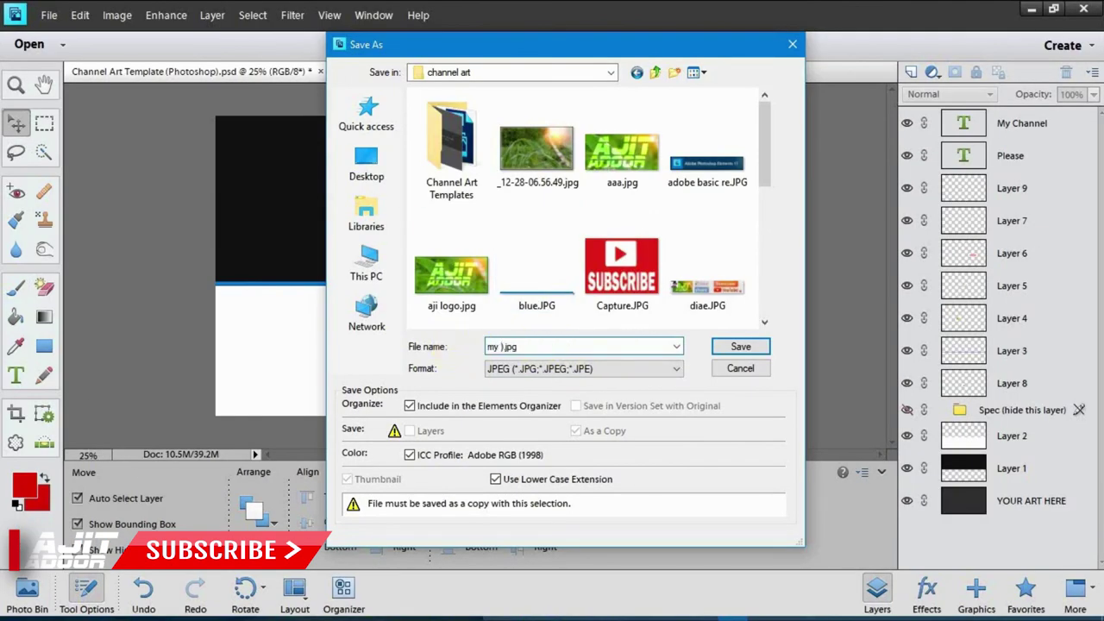
left_click(740, 347)
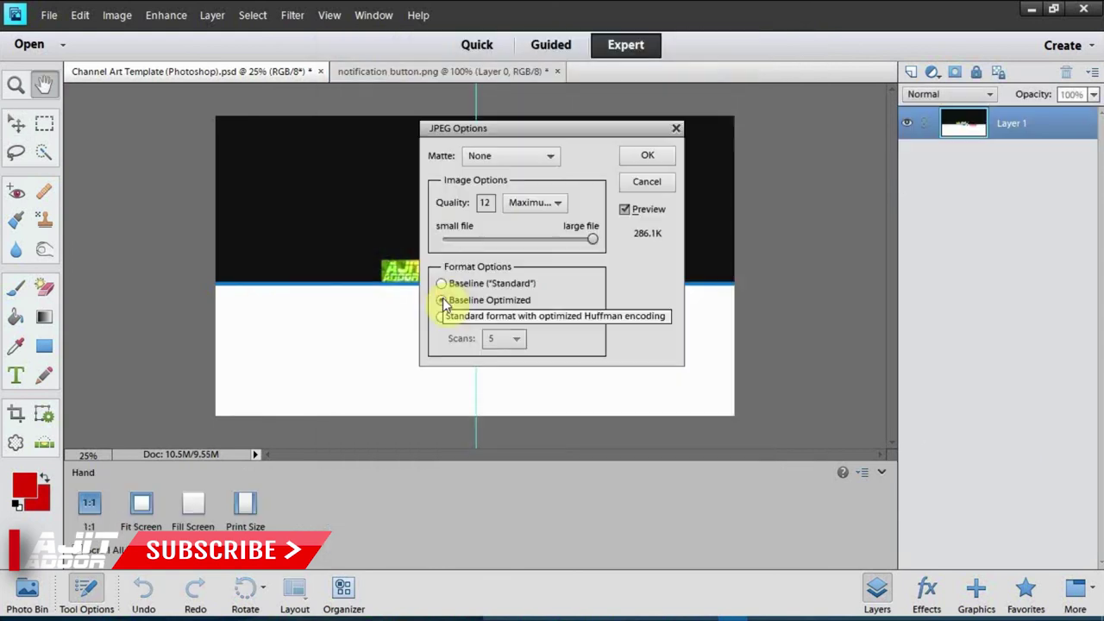
left_click(649, 158)
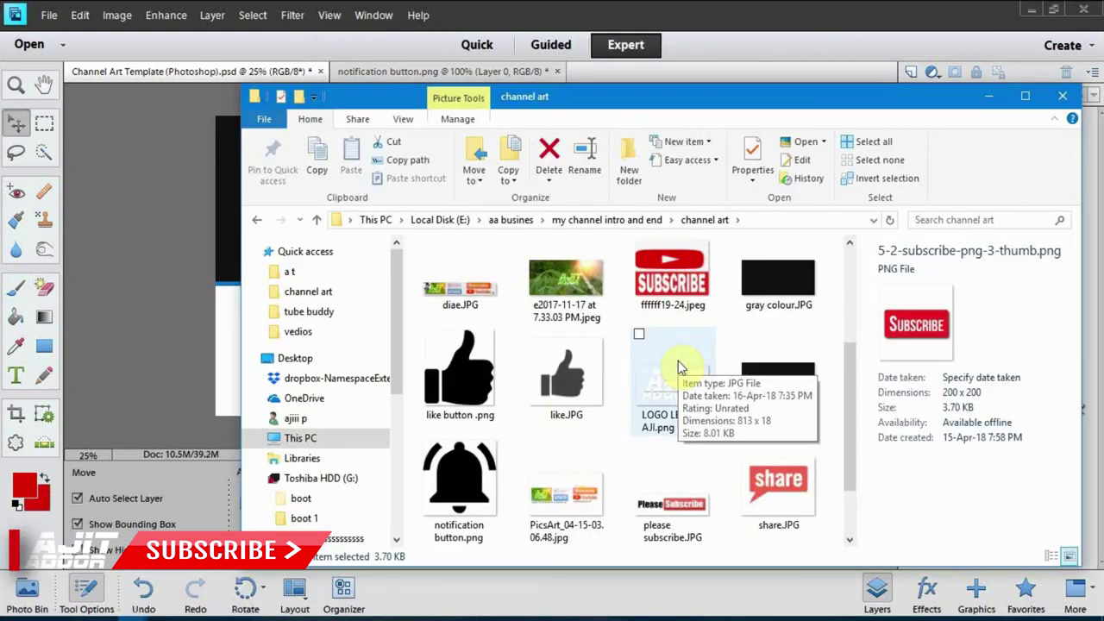
double_click(759, 384)
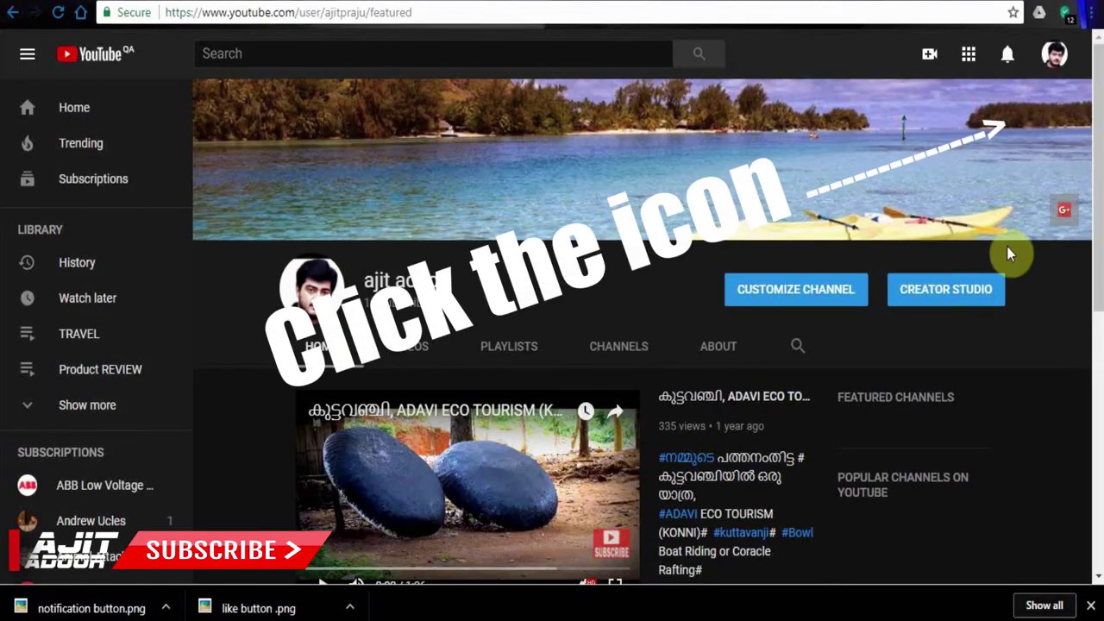
Step: Upload my art .jpg from the computer as the YouTube channel art and apply it
left_click(1059, 116)
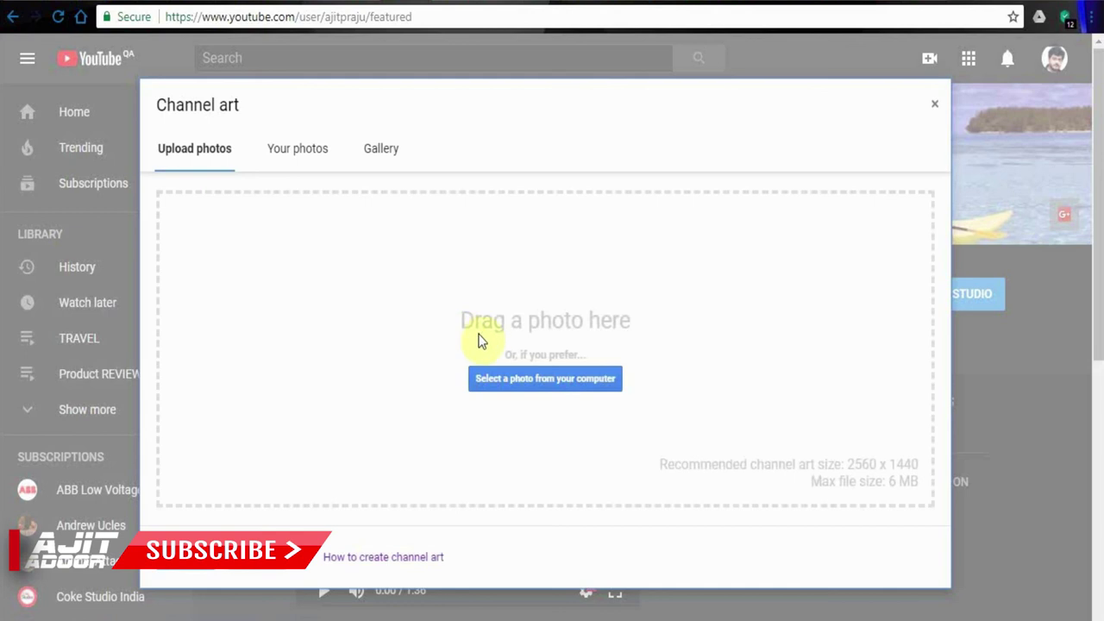
left_click(509, 382)
left_click(414, 171)
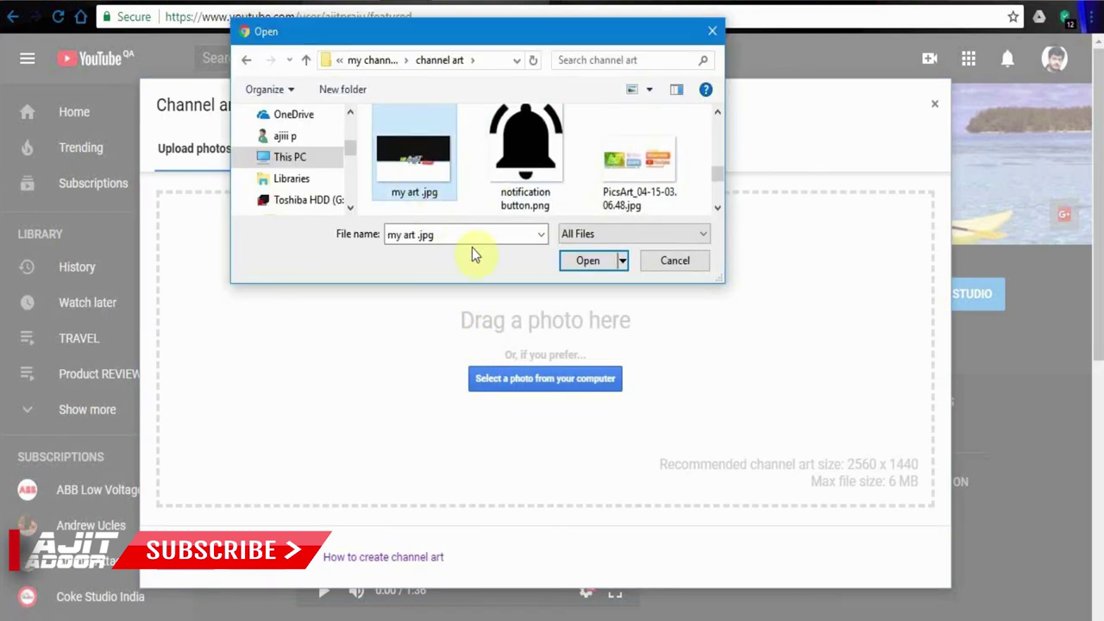
left_click(582, 260)
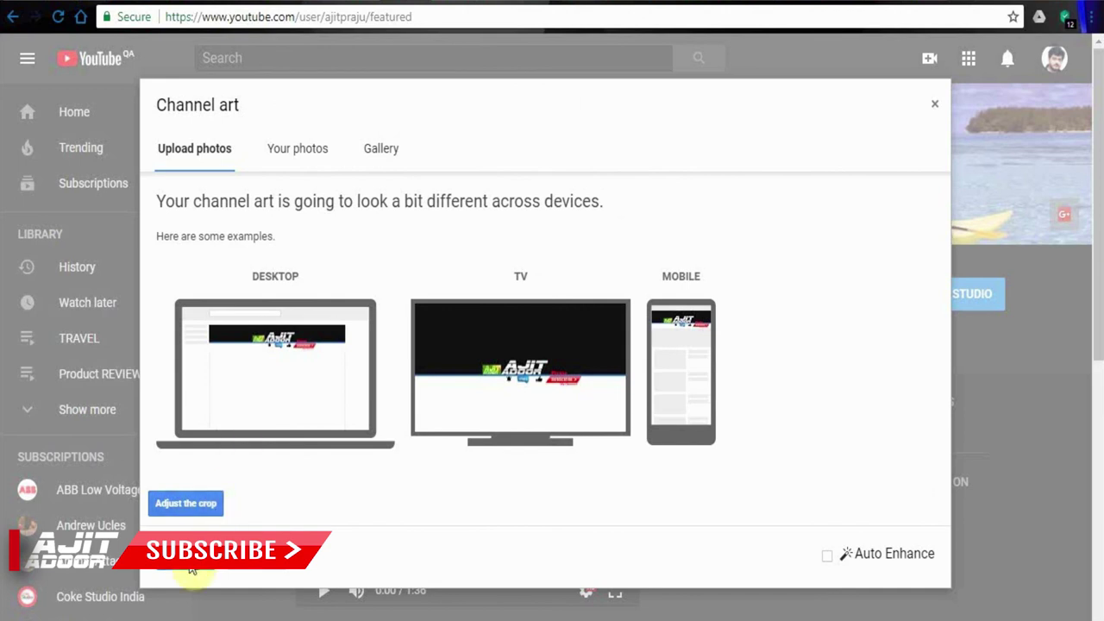
left_click(191, 569)
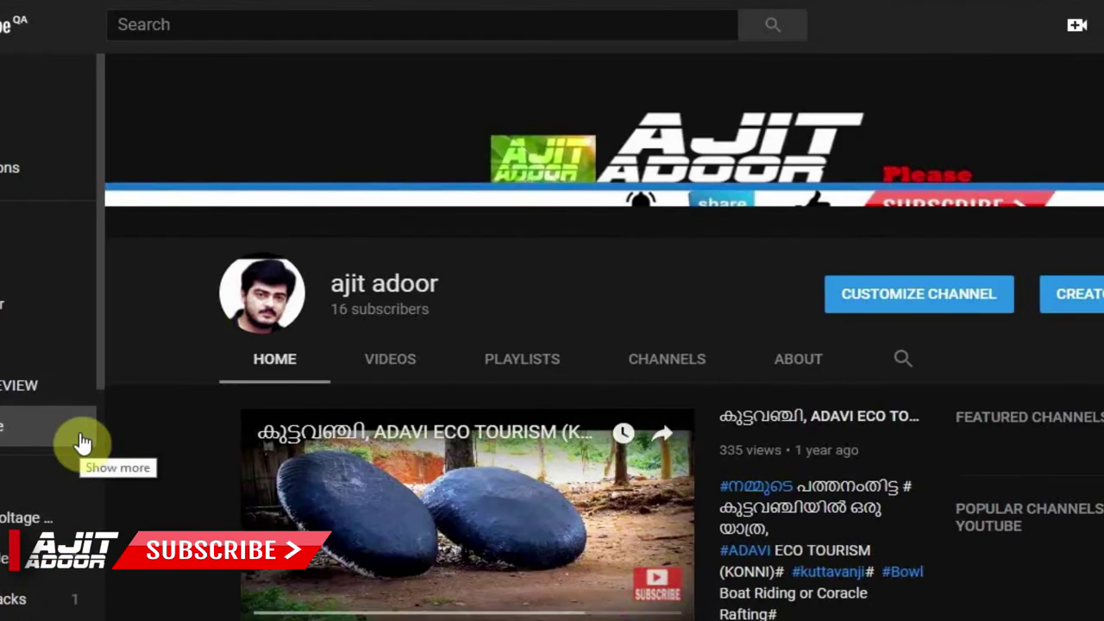